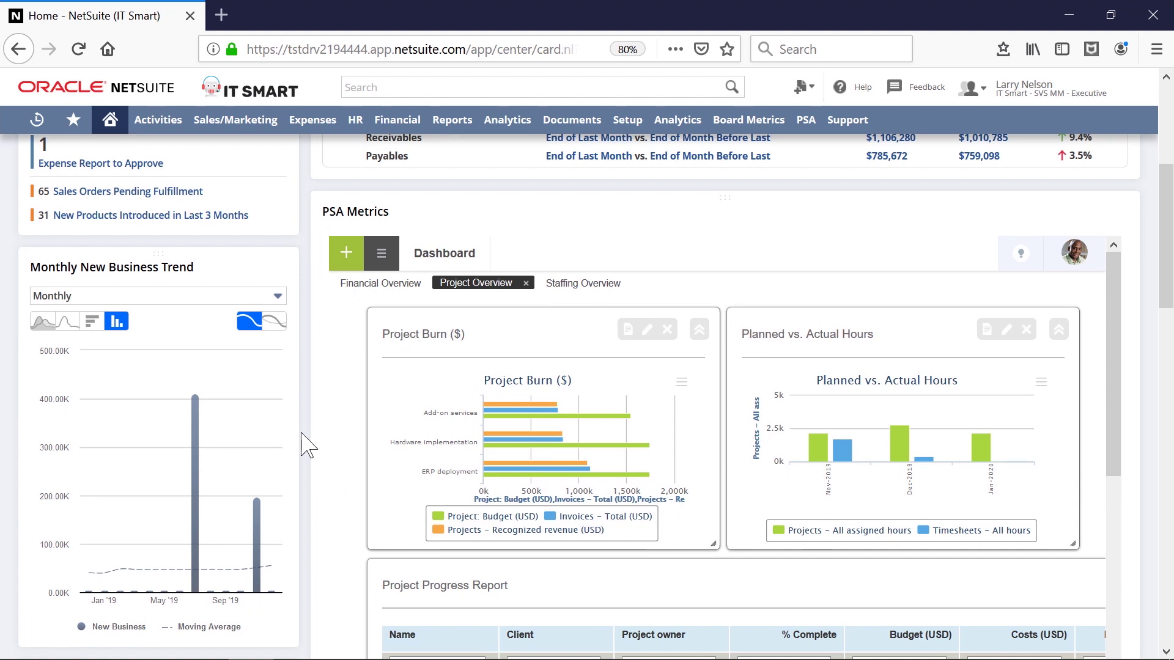
Step: View the Financial Overview and Staffing Overview dashboards in the PSA Metrics portlet
{"action": "scroll", "coordinate": [309, 440], "scroll_direction": "down", "scroll_amount": 2}
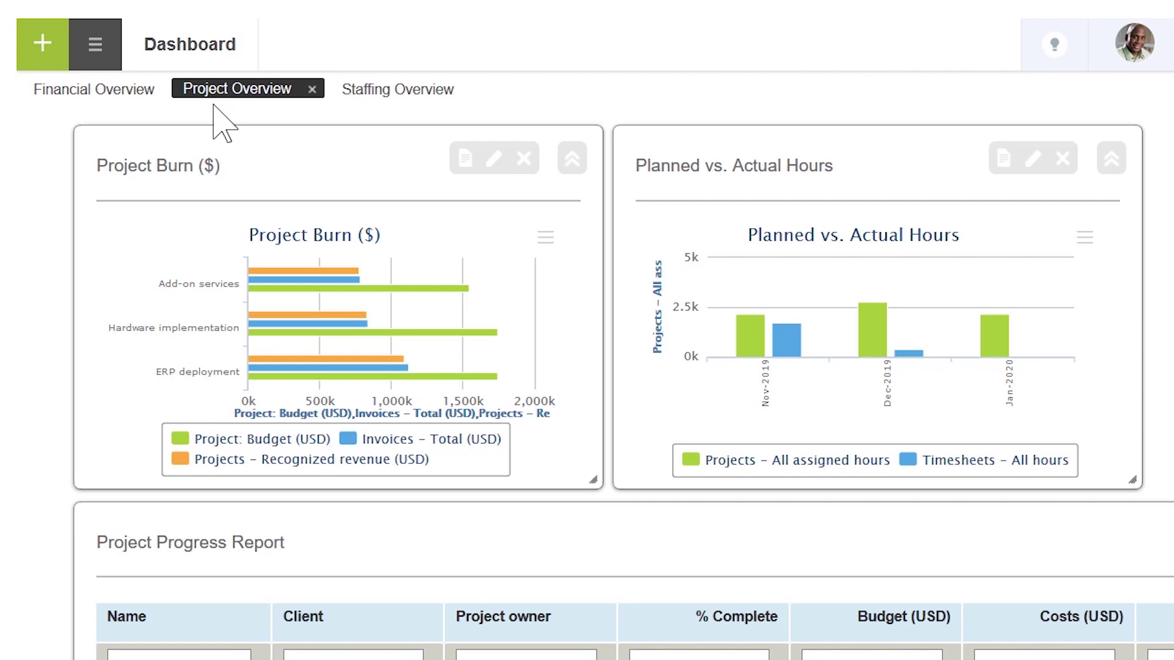
{"action": "left_click", "coordinate": [94, 90]}
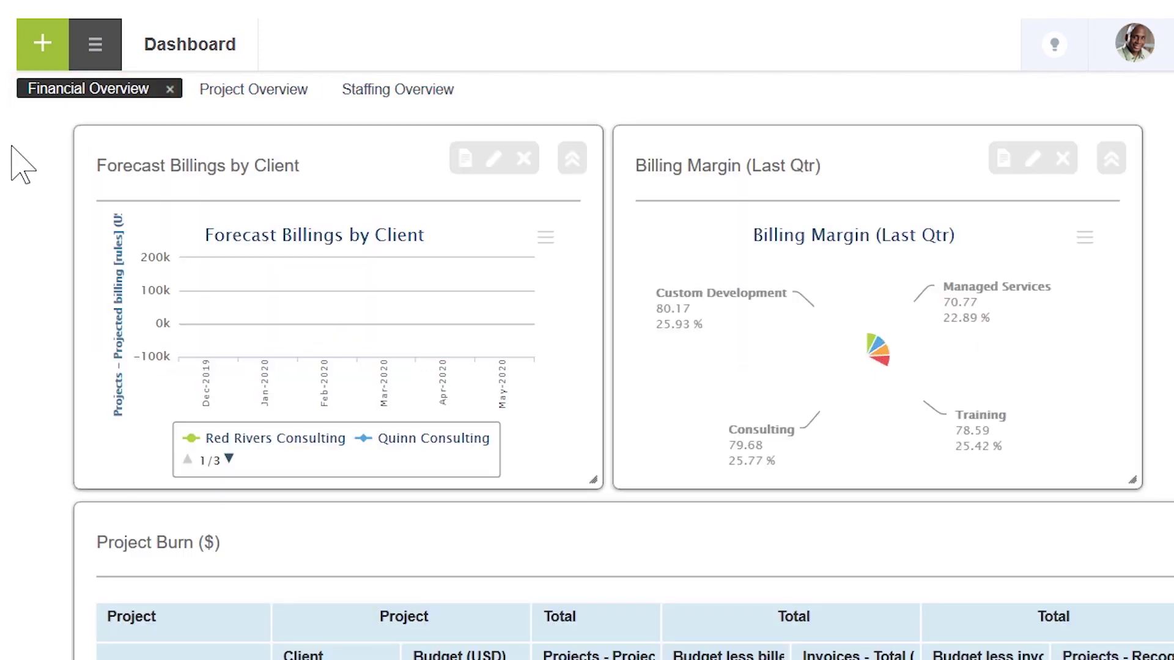
{"action": "left_click", "coordinate": [415, 92]}
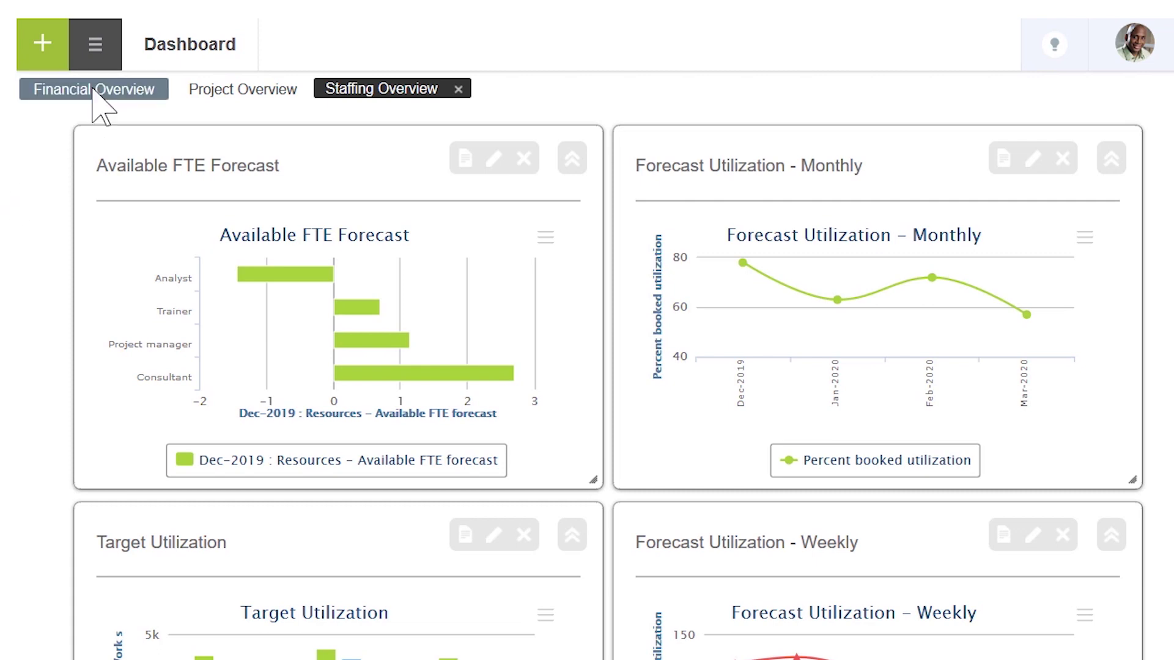
Step: Show the Home page in the PSA Metrics portlet and review its reminders, reports, capacity plan and status lists
{"action": "left_click", "coordinate": [99, 56]}
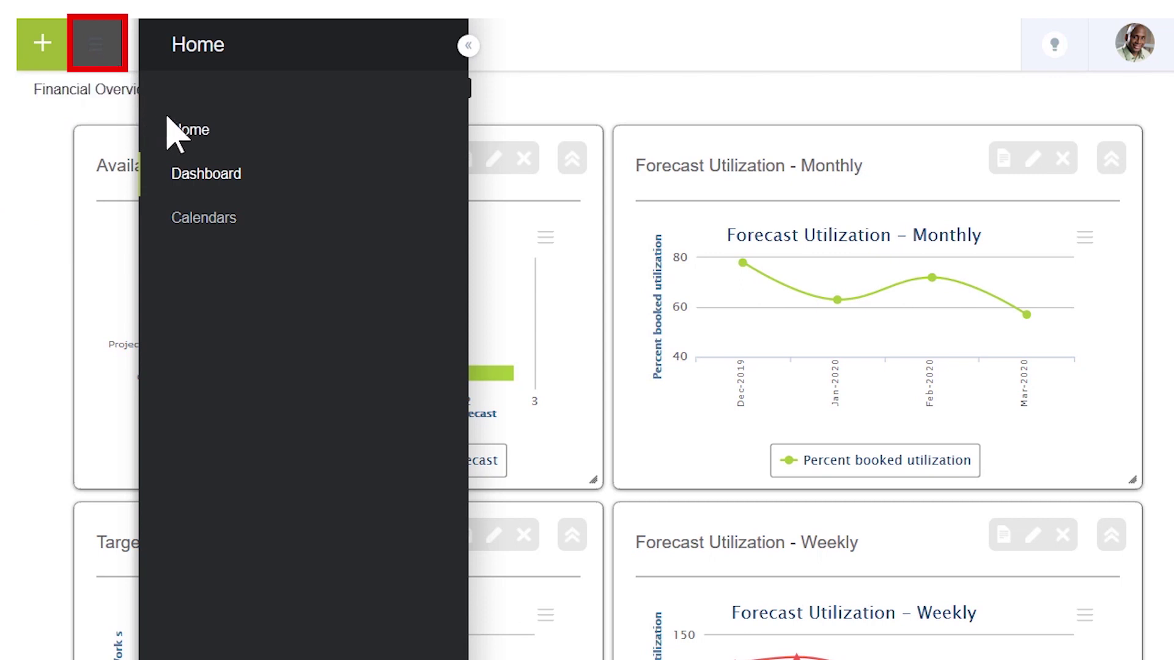
{"action": "left_click", "coordinate": [199, 136]}
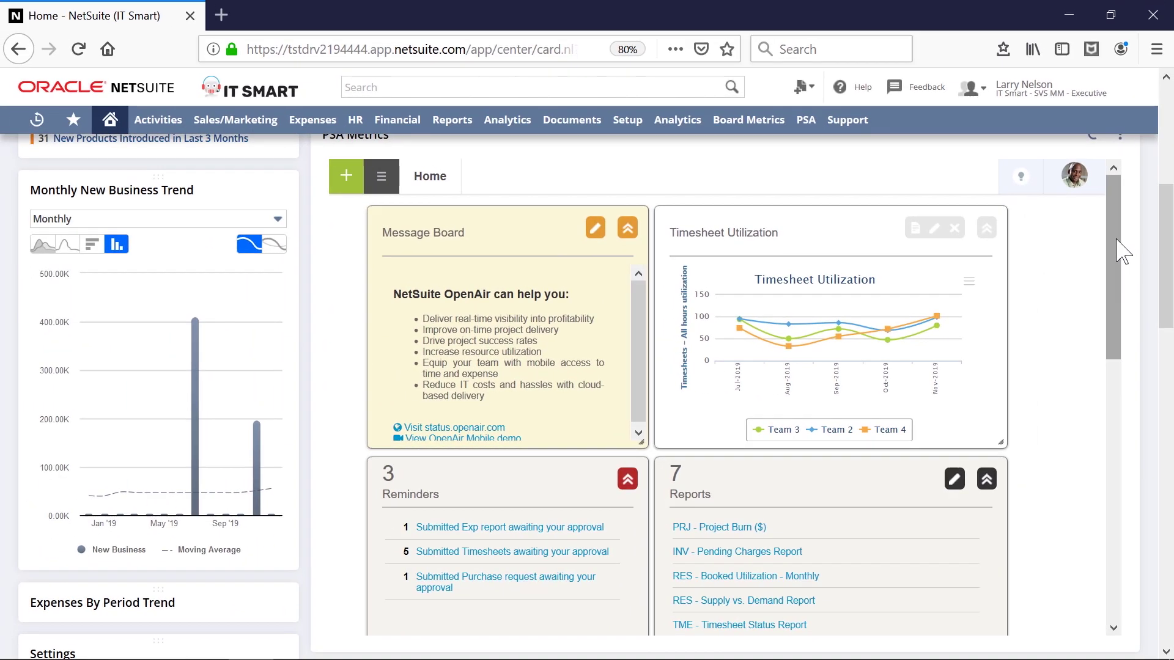
{"action": "left_click_drag", "start_coordinate": [1117, 239], "coordinate": [1119, 433]}
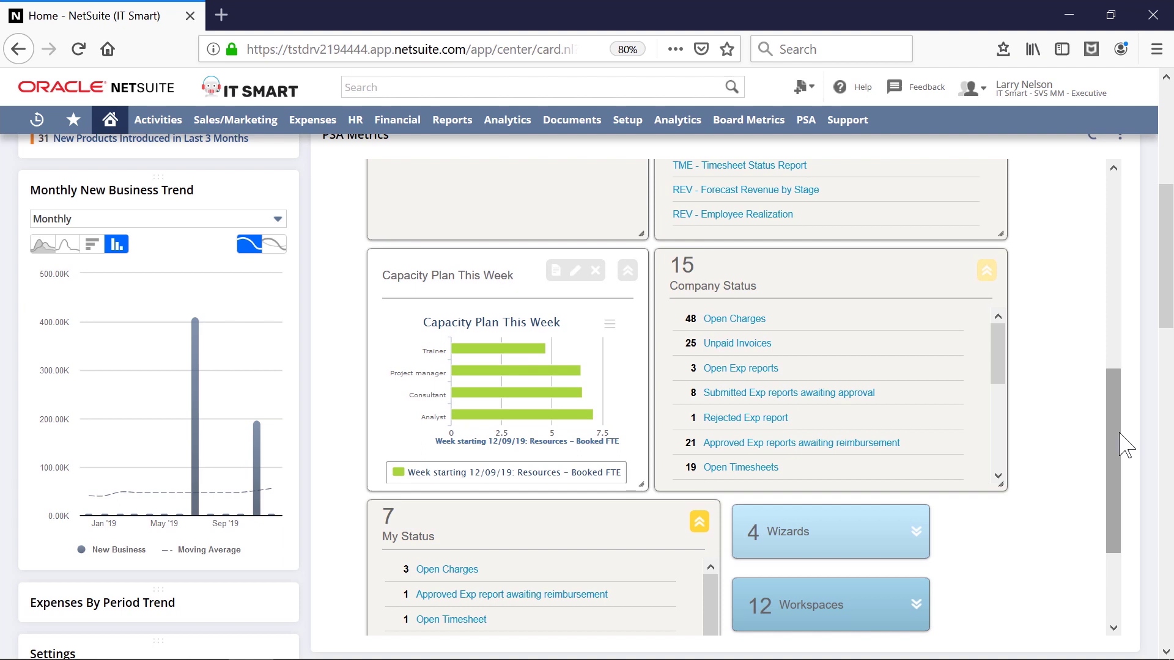
Step: Switch to the IT Smart - SVS MM - OpenAir role, then find the Cooper Software sales order by number and review its item lines
{"action": "mouse_move", "coordinate": [1036, 91]}
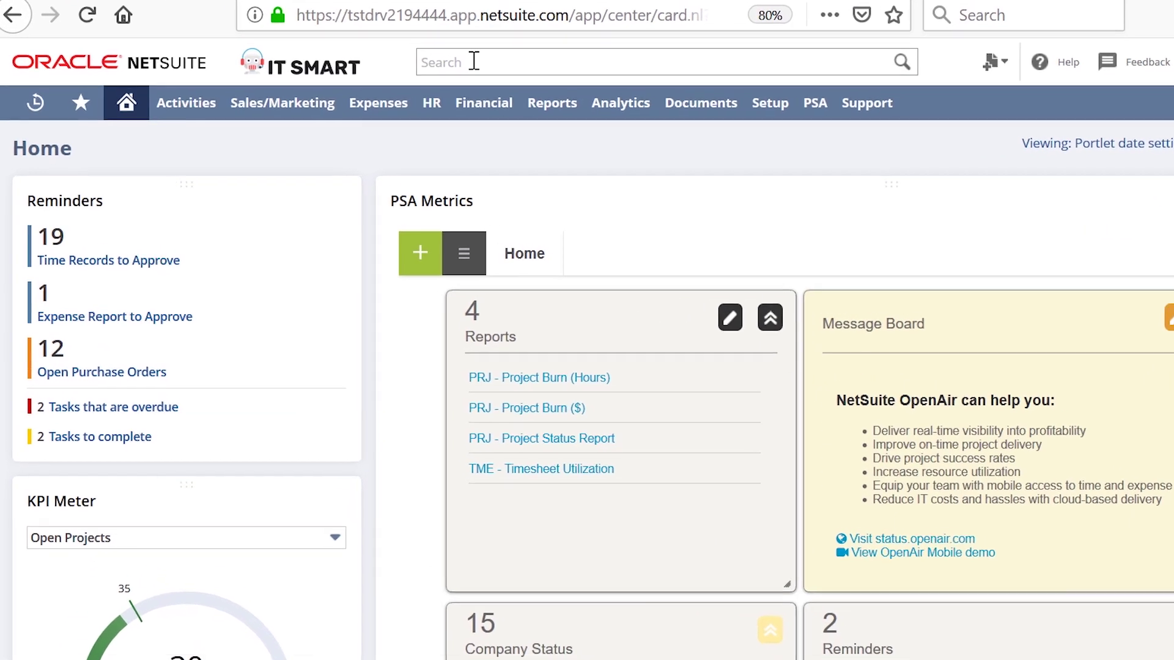
{"action": "left_click", "coordinate": [390, 86]}
{"action": "type", "text": "447"}
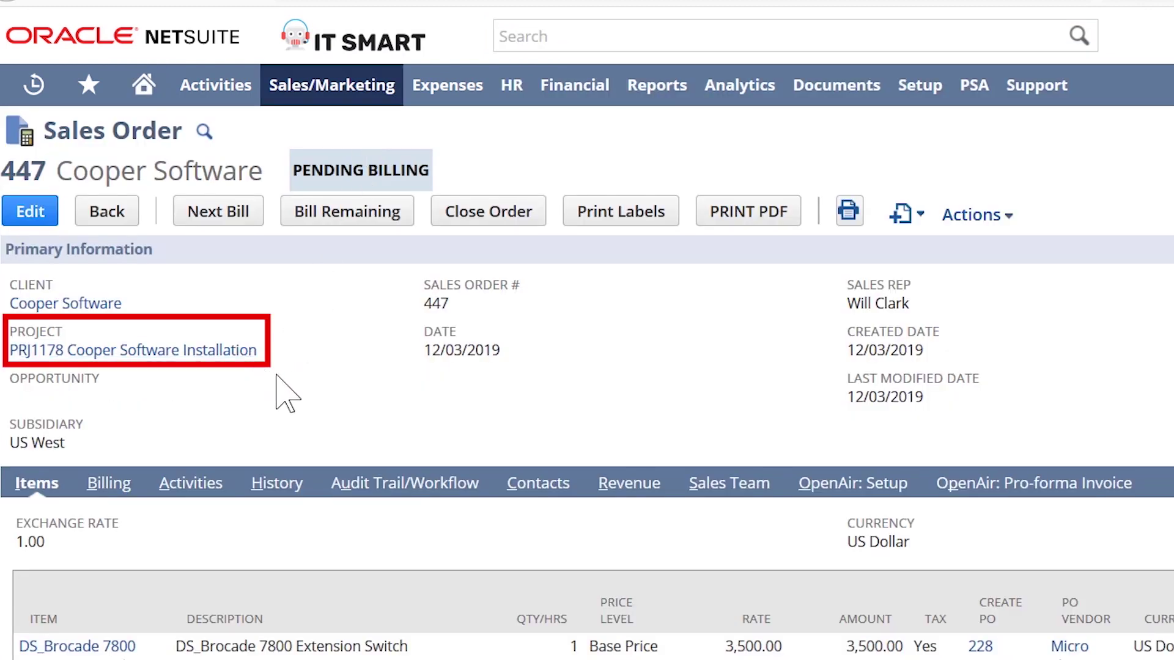
{"action": "scroll", "coordinate": [306, 612], "scroll_direction": "down", "scroll_amount": 3}
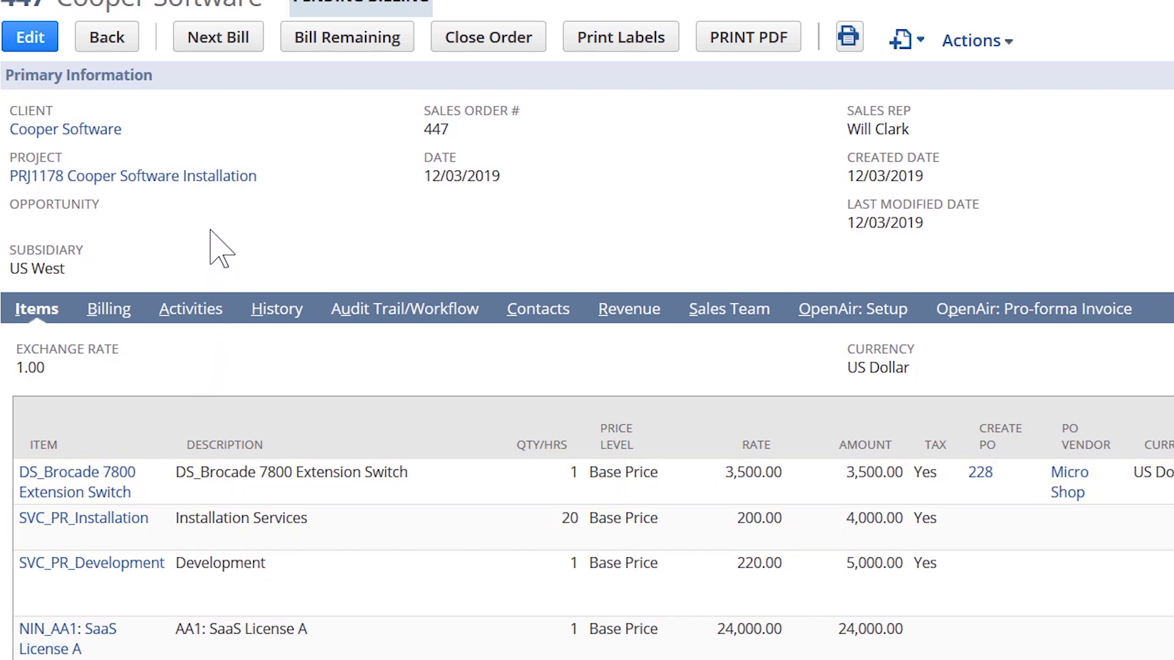
Step: Open the sales order's linked project PRJ1178 Cooper Software Installation and display its embedded OpenAir project outline
{"action": "left_click", "coordinate": [222, 177]}
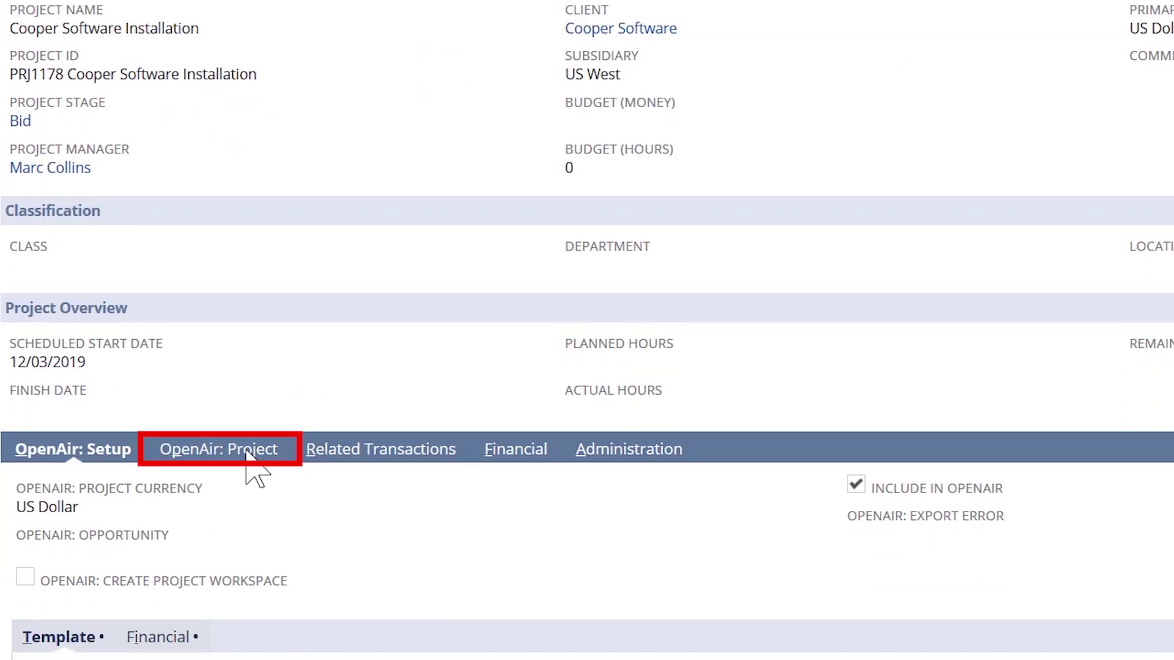
{"action": "left_click", "coordinate": [248, 452]}
{"action": "scroll", "coordinate": [288, 460], "scroll_direction": "down", "scroll_amount": 3}
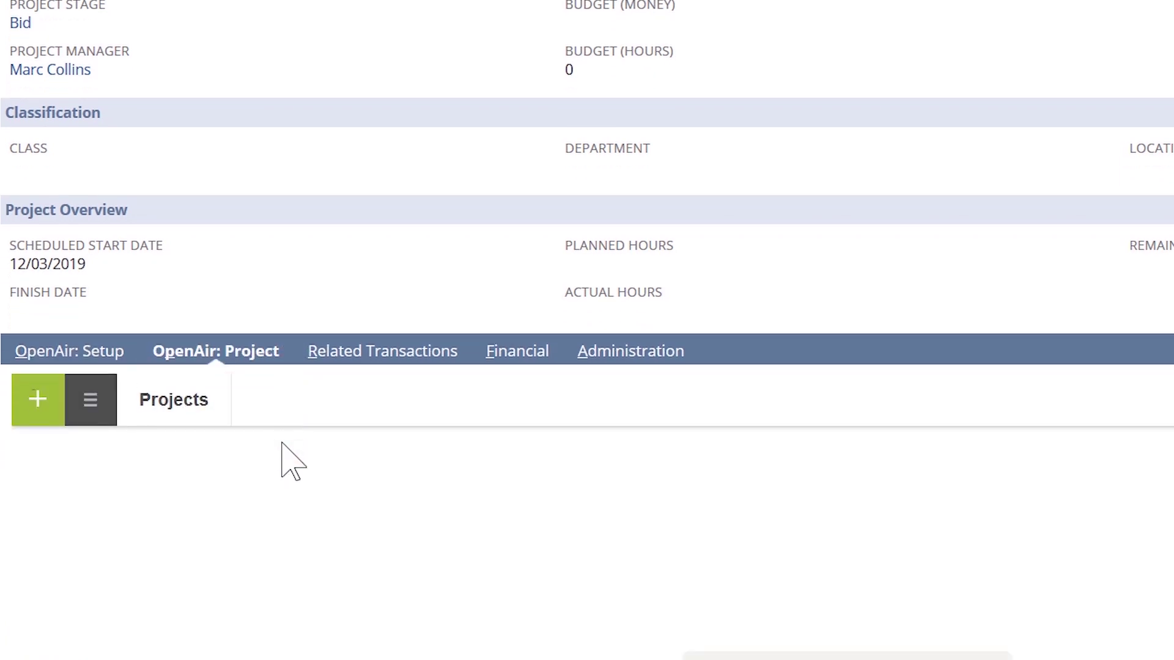
{"action": "scroll", "coordinate": [282, 443], "scroll_direction": "down", "scroll_amount": 1}
{"action": "scroll", "coordinate": [282, 444], "scroll_direction": "down", "scroll_amount": 1}
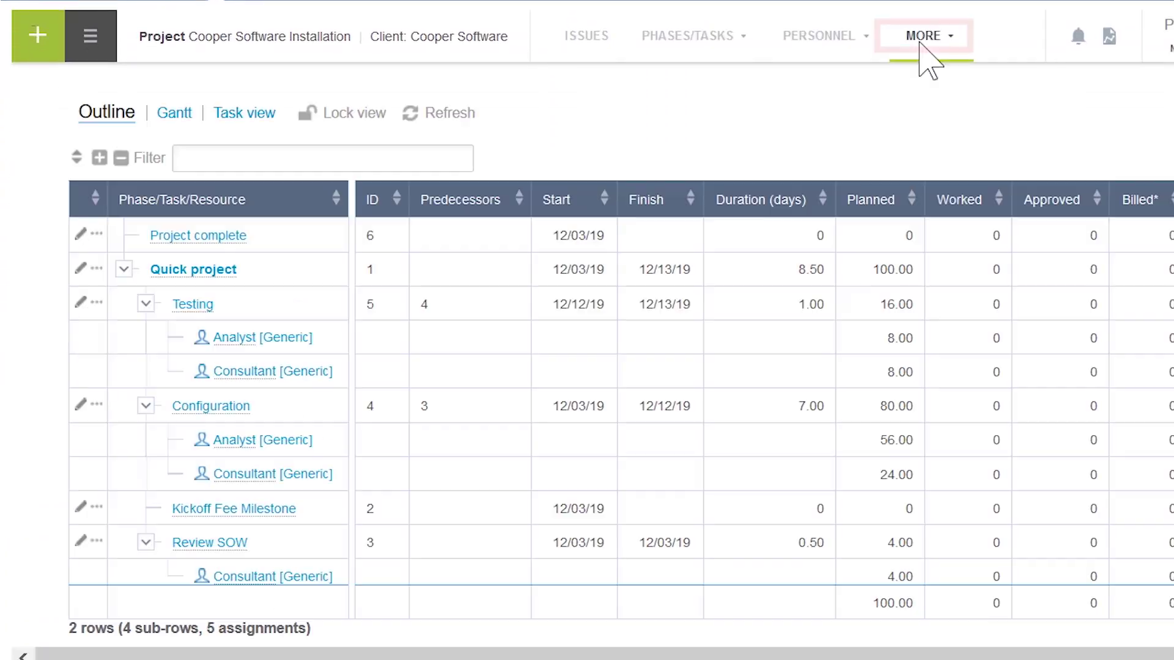
Step: Display the OpenAir project's billing rules and examine the Customer PO entry of the SVC_PR_Installation rule
{"action": "left_click", "coordinate": [921, 44]}
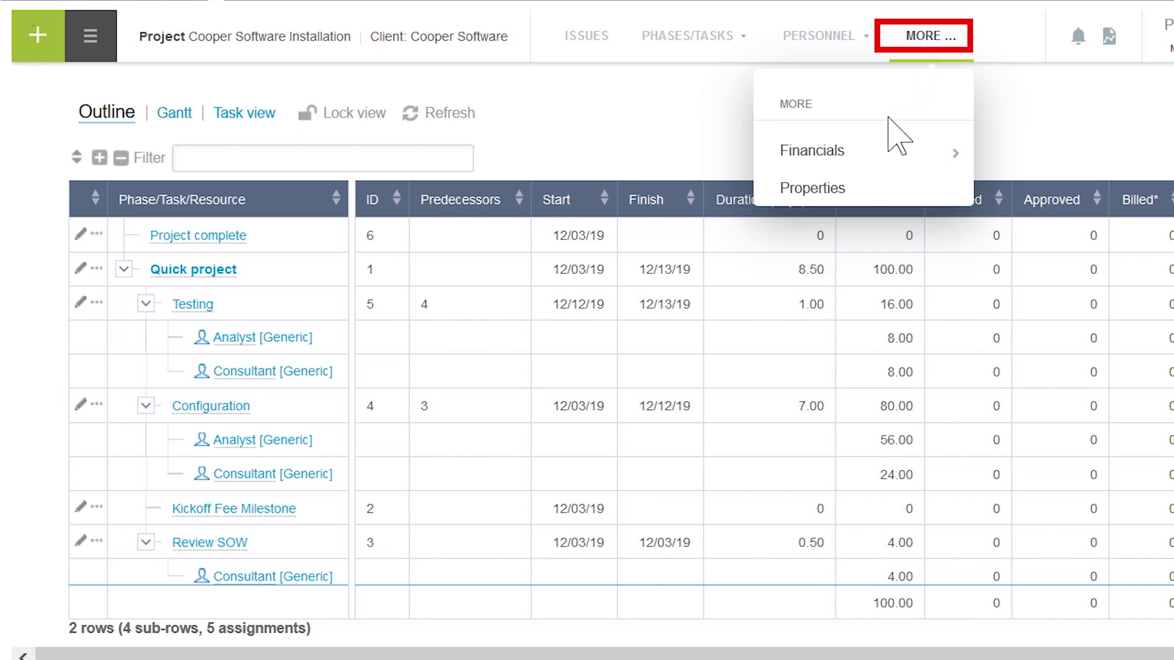
{"action": "mouse_move", "coordinate": [893, 158]}
{"action": "left_click", "coordinate": [1022, 184]}
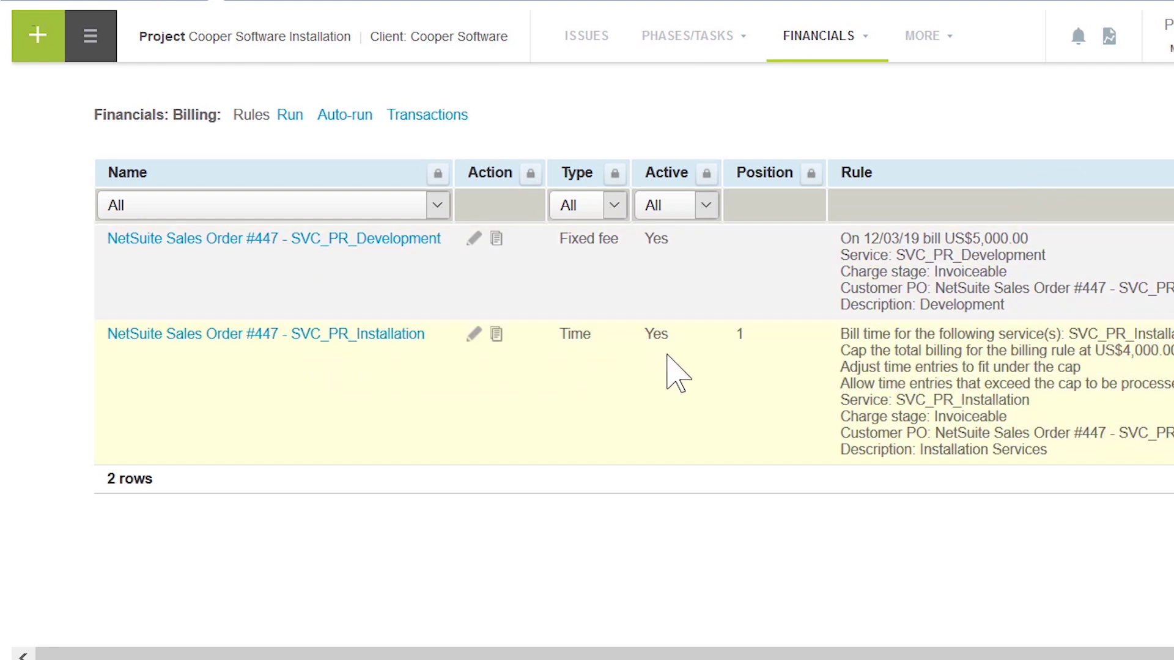
{"action": "left_click_drag", "start_coordinate": [850, 433], "coordinate": [931, 433]}
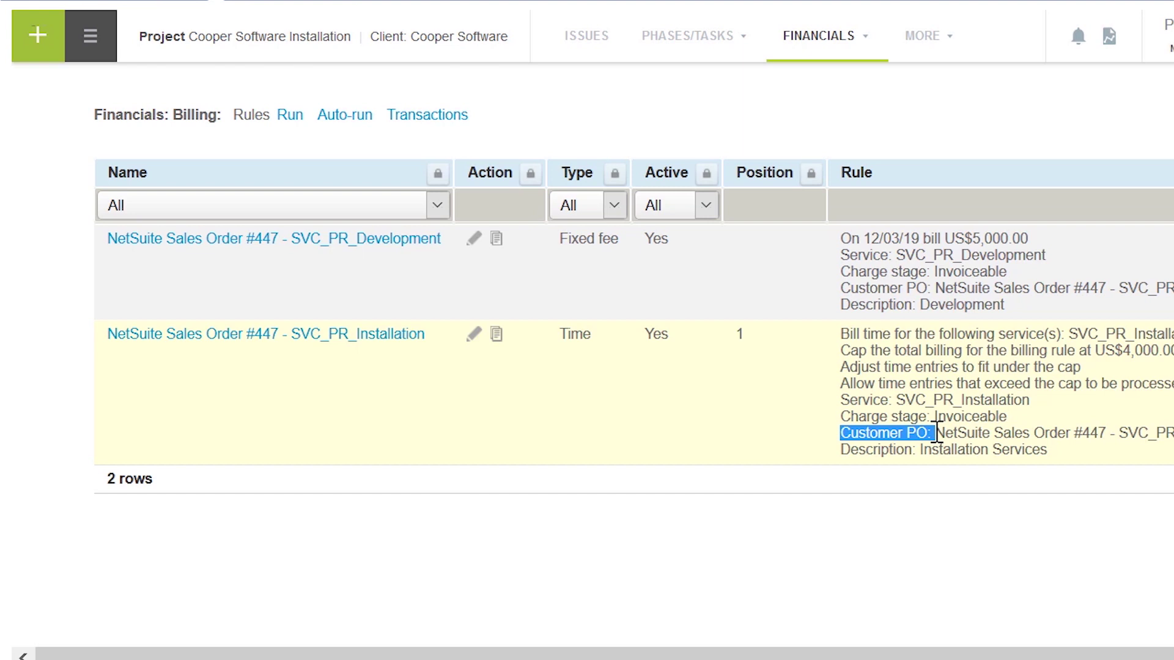
{"action": "left_click", "coordinate": [938, 433]}
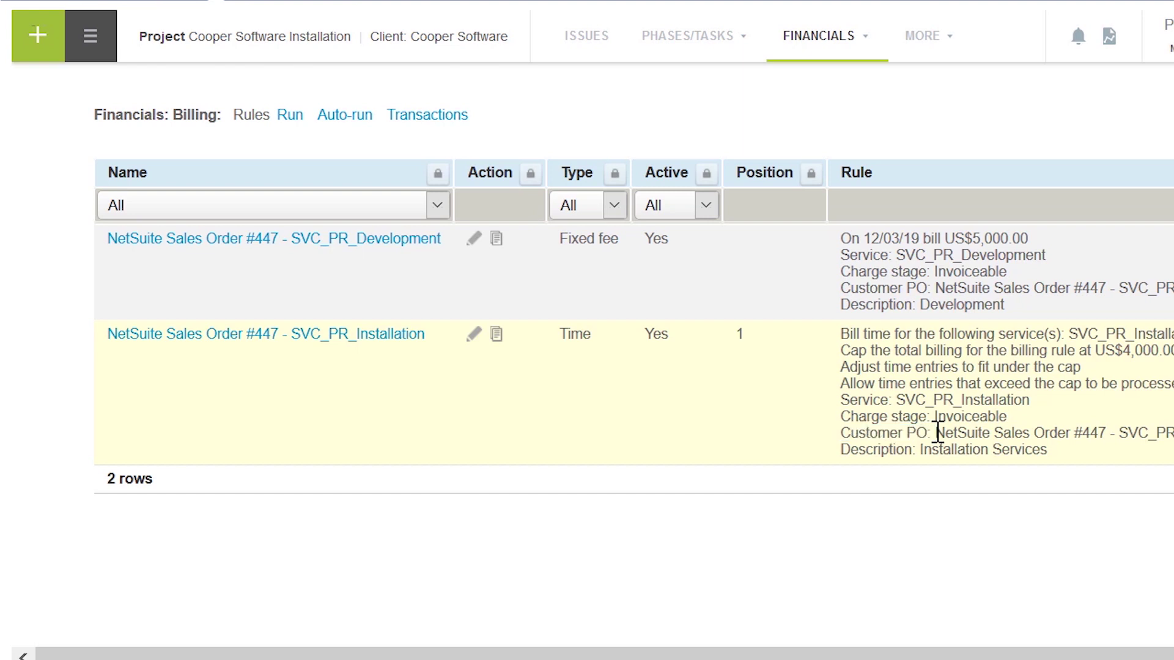
Step: Search all records for prj1177 and open the project PRJ1177 Micro Project #3
{"action": "scroll", "coordinate": [930, 367], "scroll_direction": "up", "scroll_amount": 2}
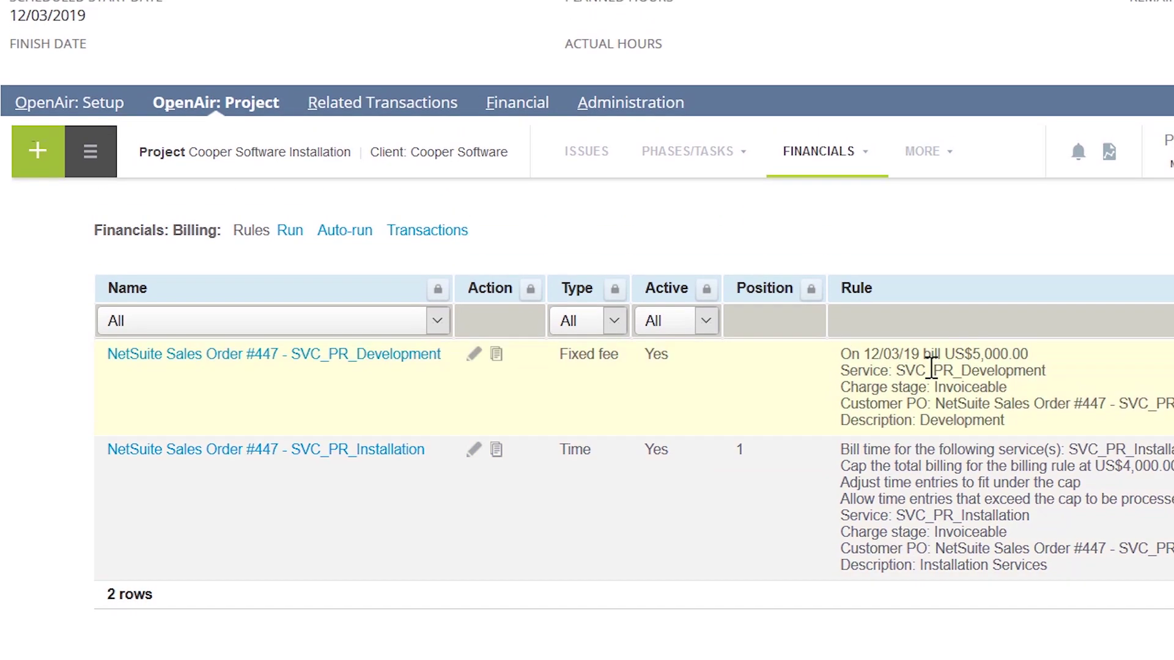
{"action": "scroll", "coordinate": [930, 367], "scroll_direction": "up", "scroll_amount": 6}
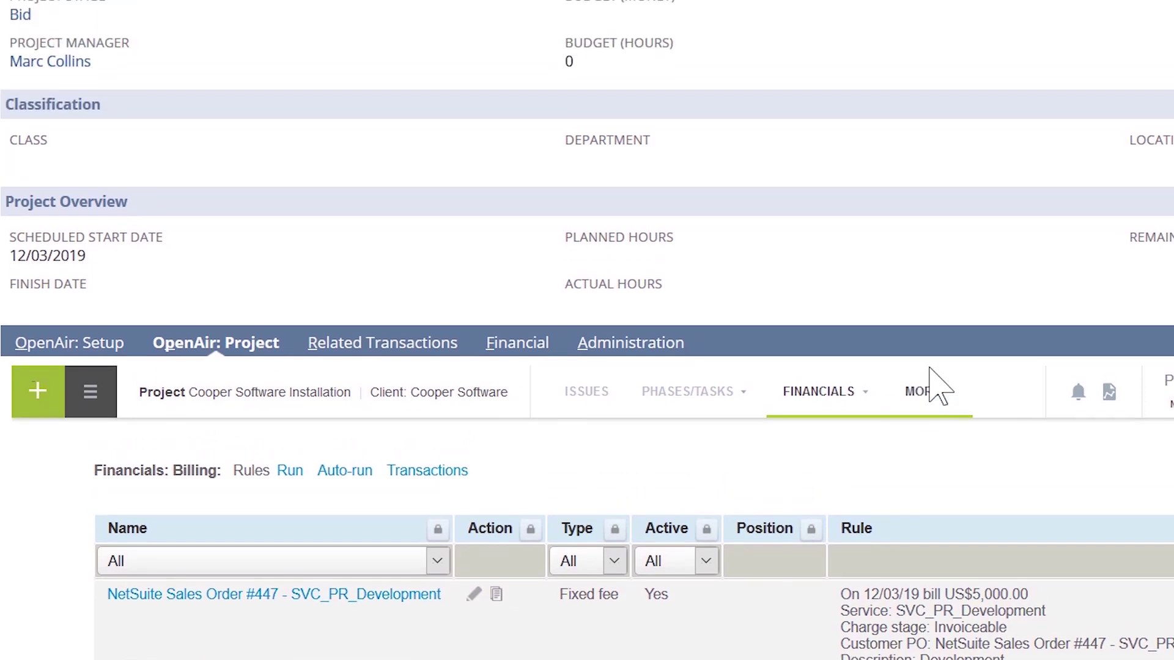
{"action": "scroll", "coordinate": [931, 367], "scroll_direction": "up", "scroll_amount": 2}
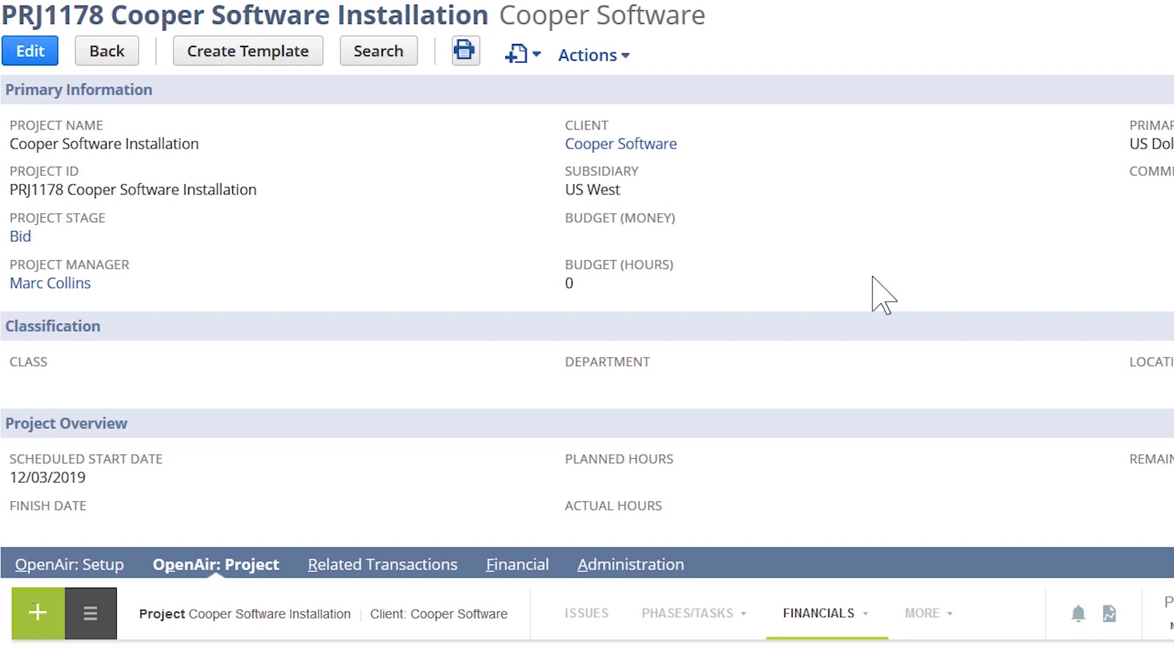
{"action": "scroll", "coordinate": [883, 297], "scroll_direction": "up", "scroll_amount": 3}
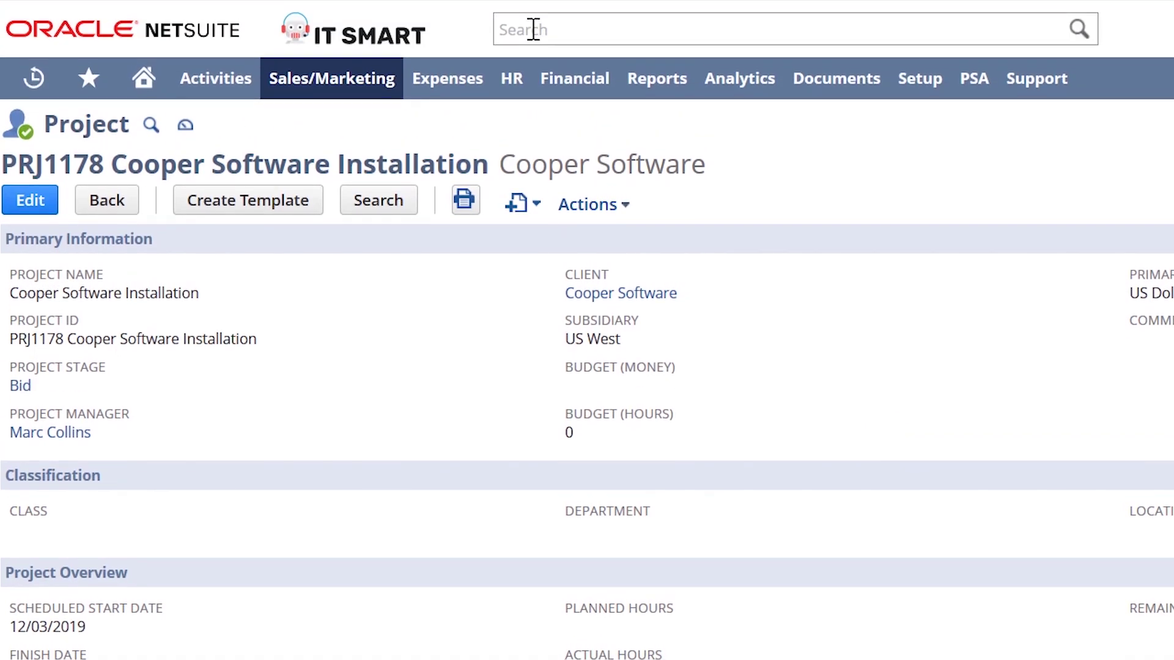
{"action": "left_click", "coordinate": [533, 29]}
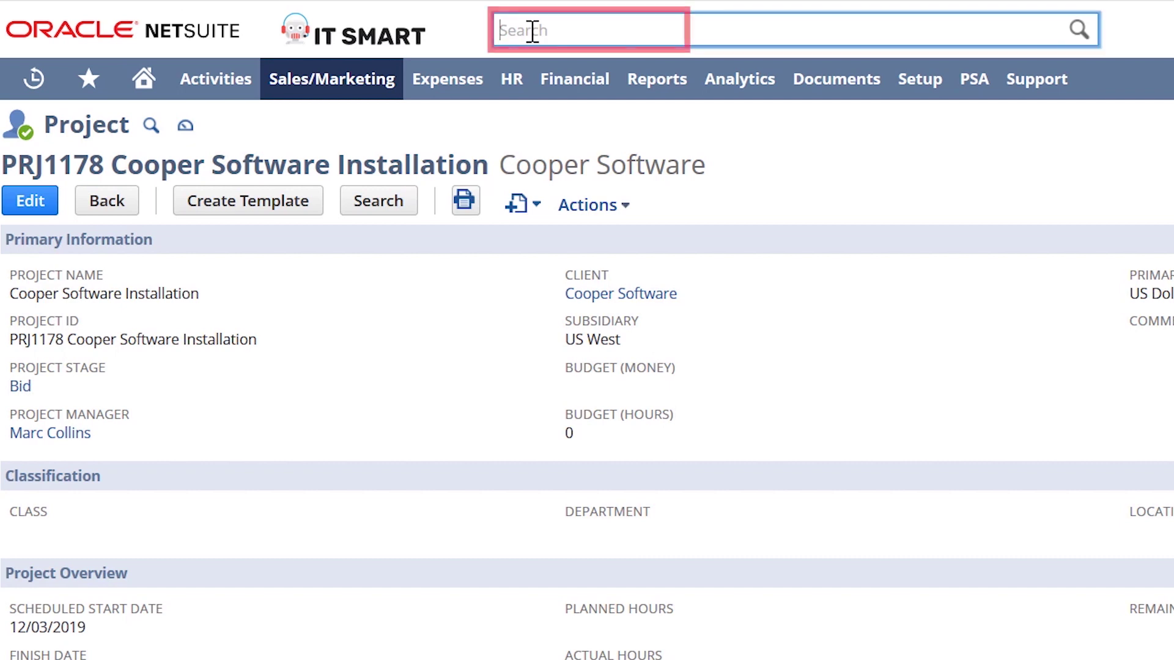
{"action": "type", "text": "prj"}
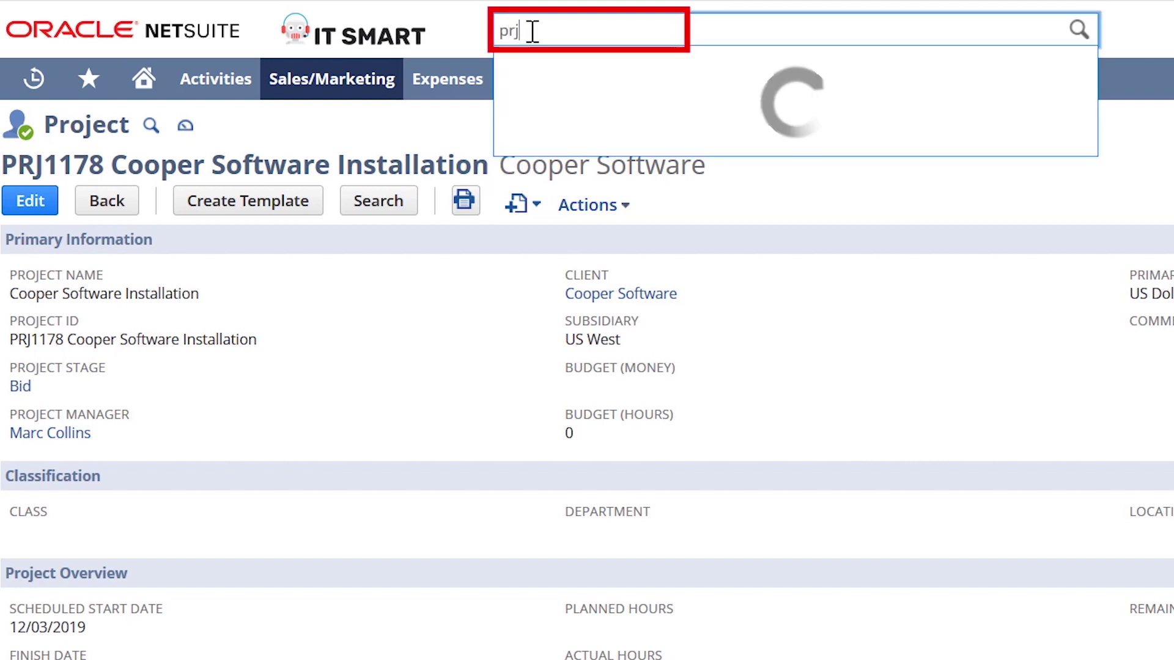
{"action": "type", "text": "1177"}
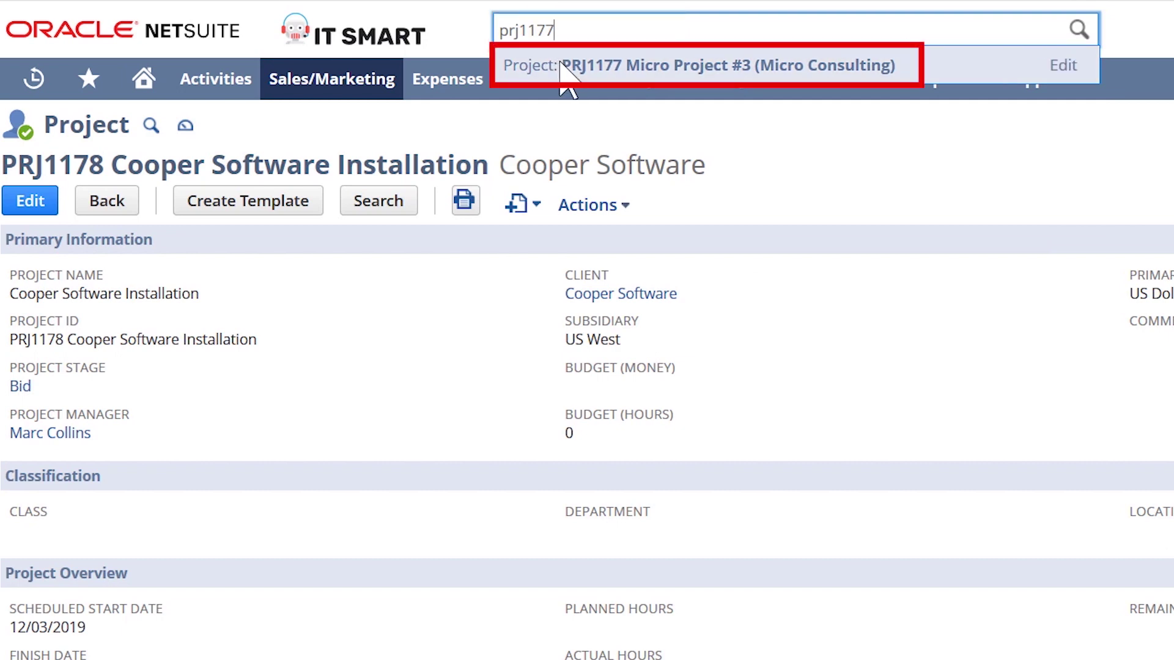
{"action": "key", "text": "Return"}
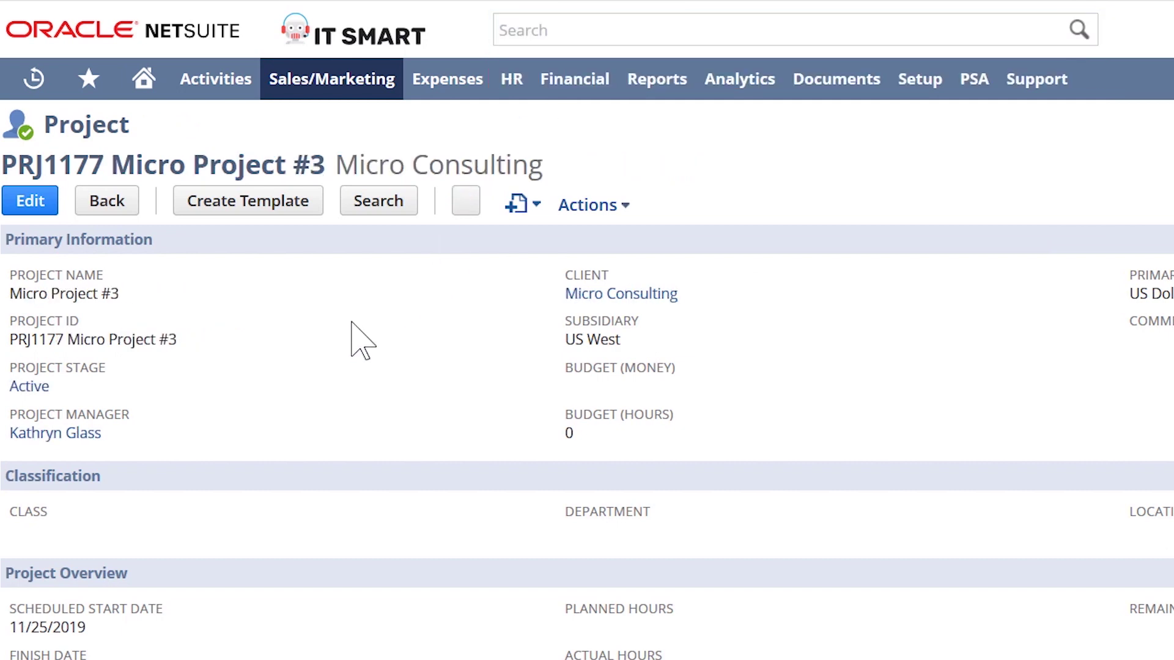
Step: List the project's related sales transactions and open invoice 344 from them
{"action": "scroll", "coordinate": [358, 336], "scroll_direction": "down", "scroll_amount": 4}
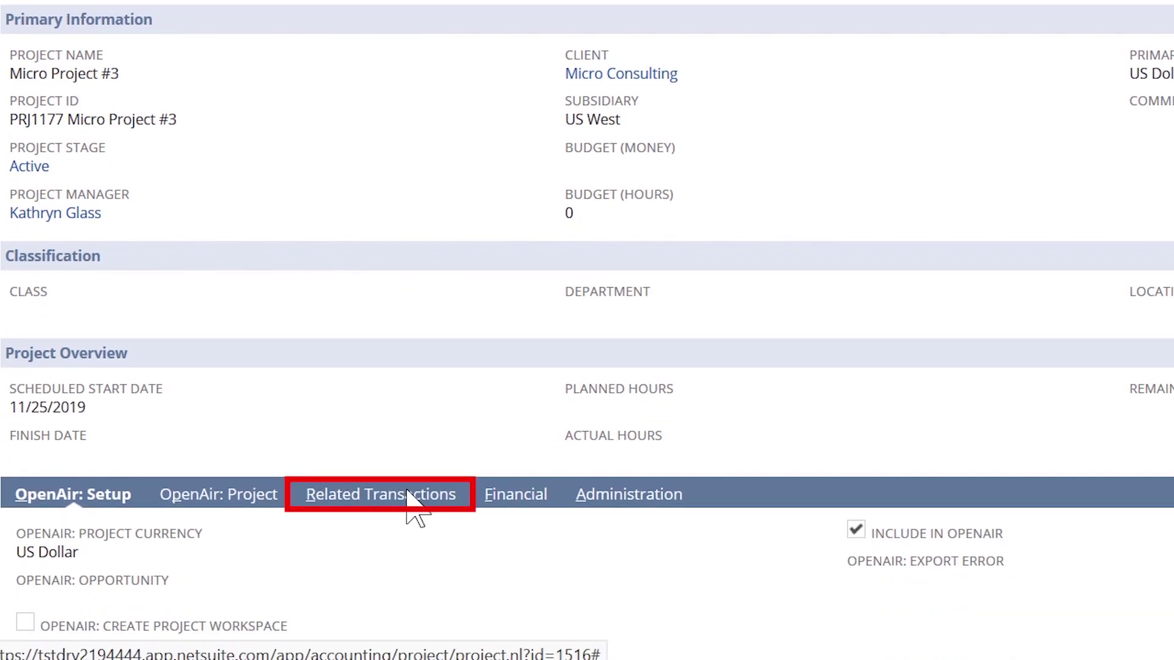
{"action": "left_click", "coordinate": [411, 500]}
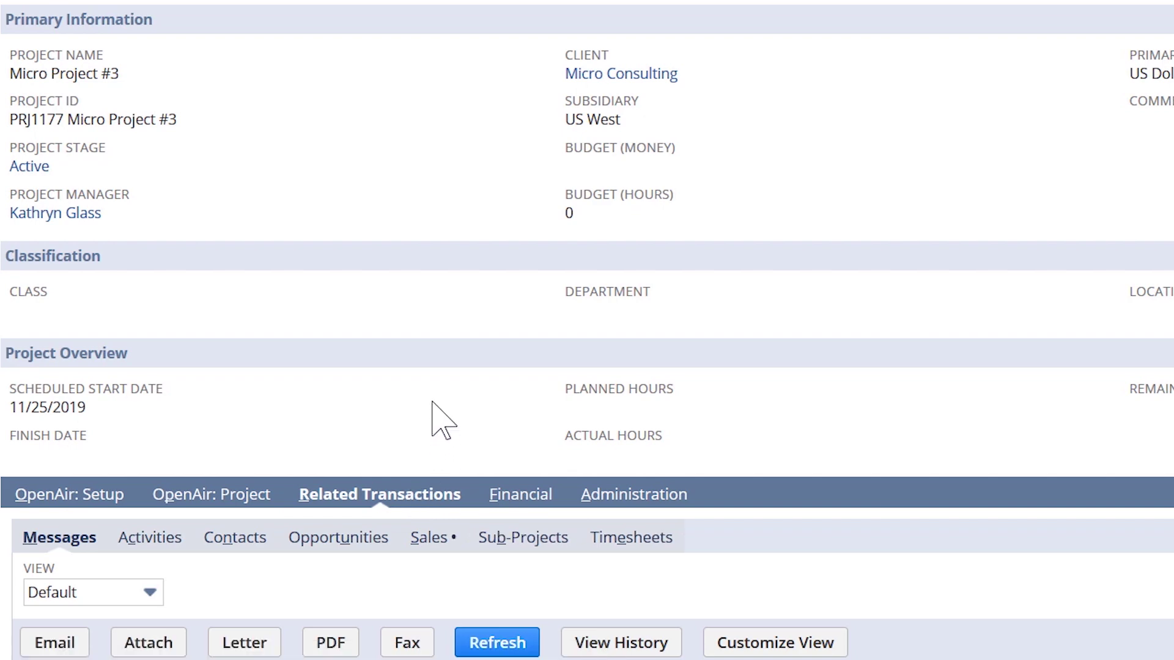
{"action": "scroll", "coordinate": [440, 419], "scroll_direction": "down", "scroll_amount": 2}
{"action": "left_click", "coordinate": [436, 431]}
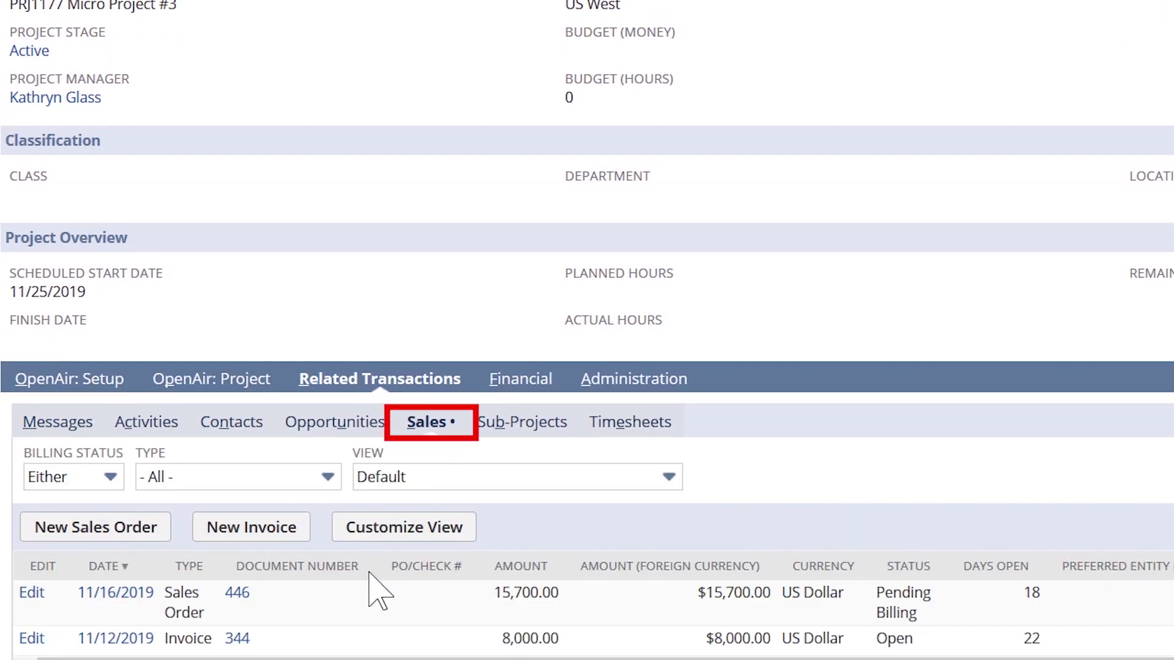
{"action": "left_click", "coordinate": [237, 638]}
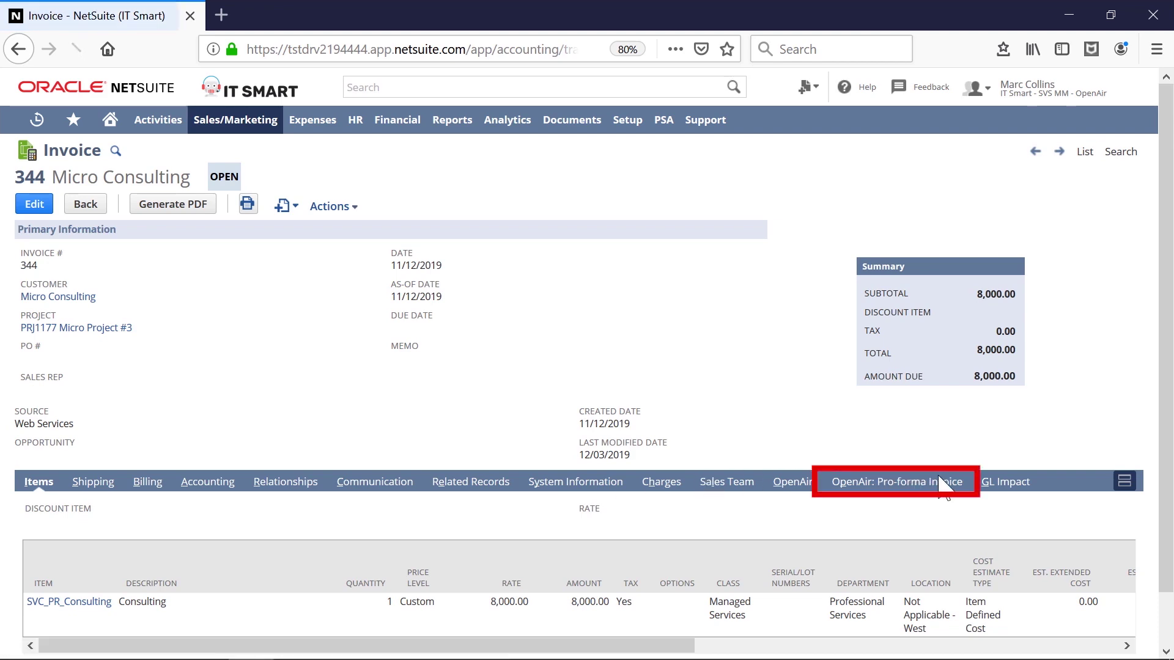
Step: View the invoice's OpenAir pro-forma invoice and display its payments page
{"action": "left_click", "coordinate": [944, 483]}
{"action": "left_click_drag", "start_coordinate": [1167, 296], "coordinate": [1167, 463]}
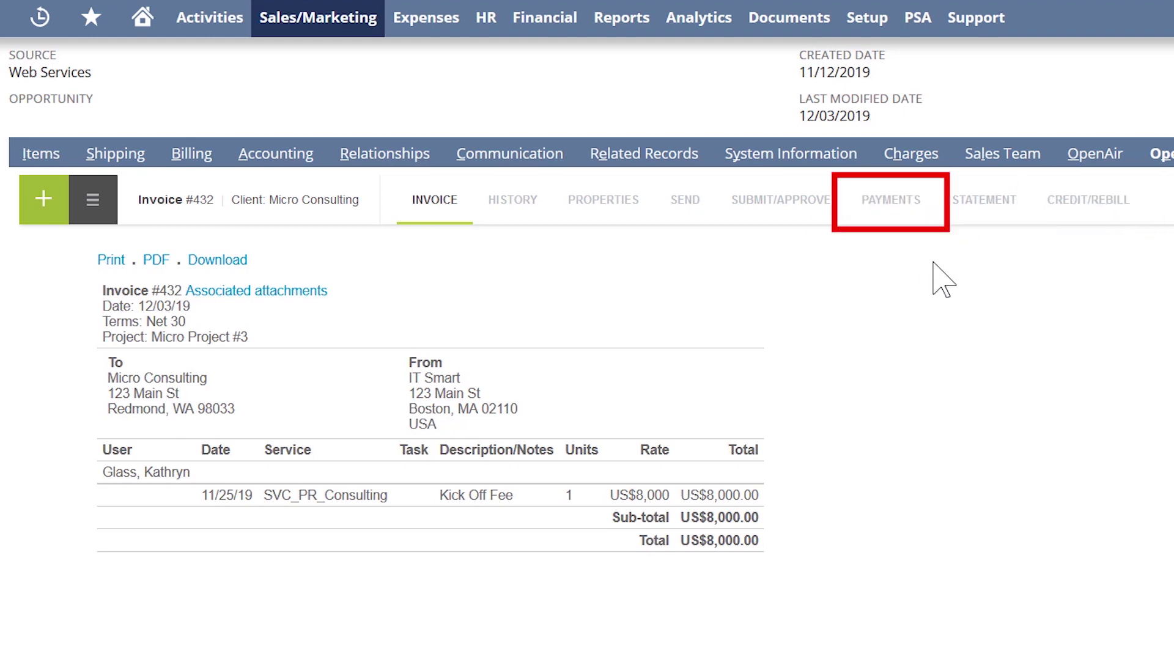
{"action": "left_click", "coordinate": [891, 200]}
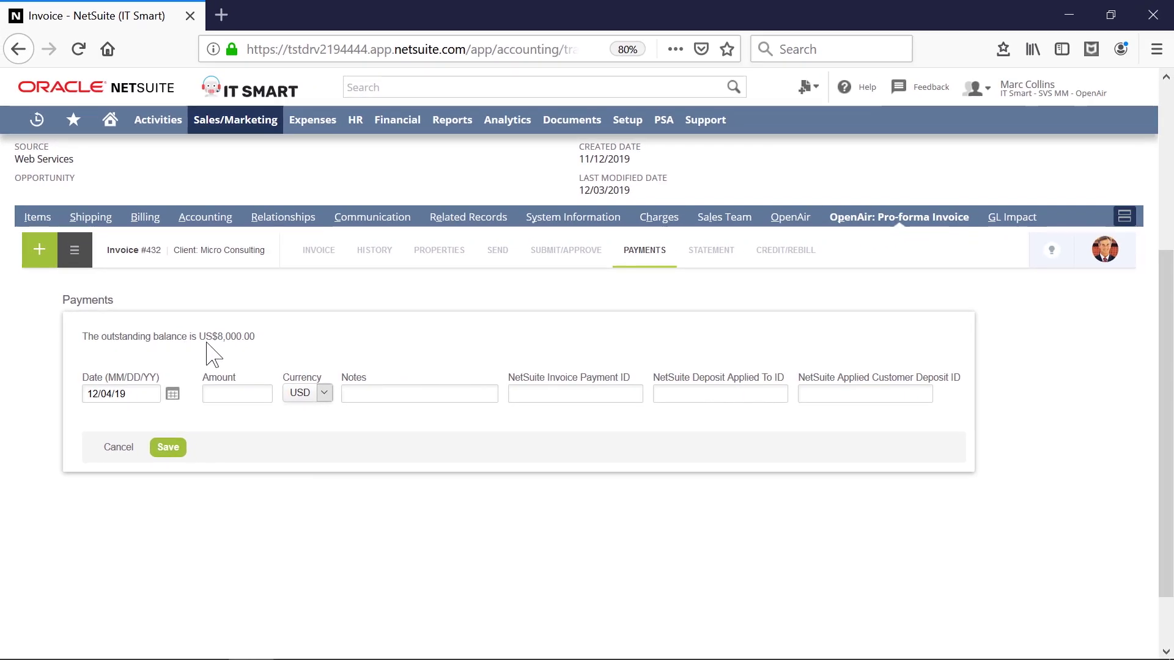
Step: Switch to the IT Smart - SVS MM - Controller role and open Micro Consulting invoice 344 by searching for 344
{"action": "mouse_move", "coordinate": [1034, 94]}
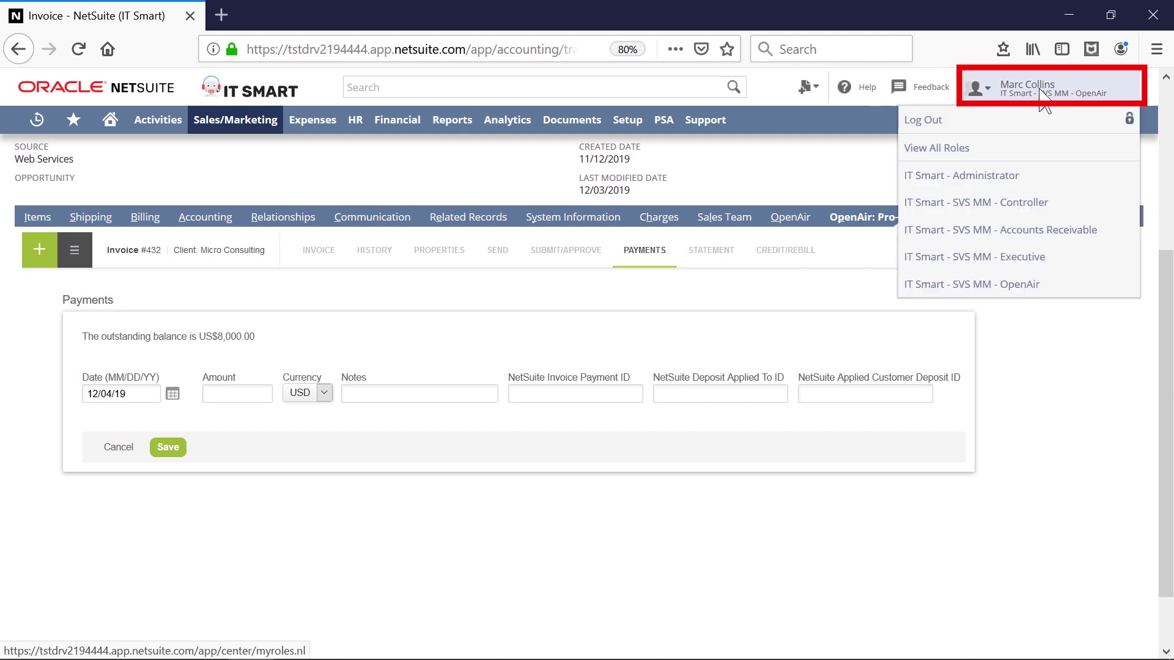
{"action": "left_click", "coordinate": [1032, 201]}
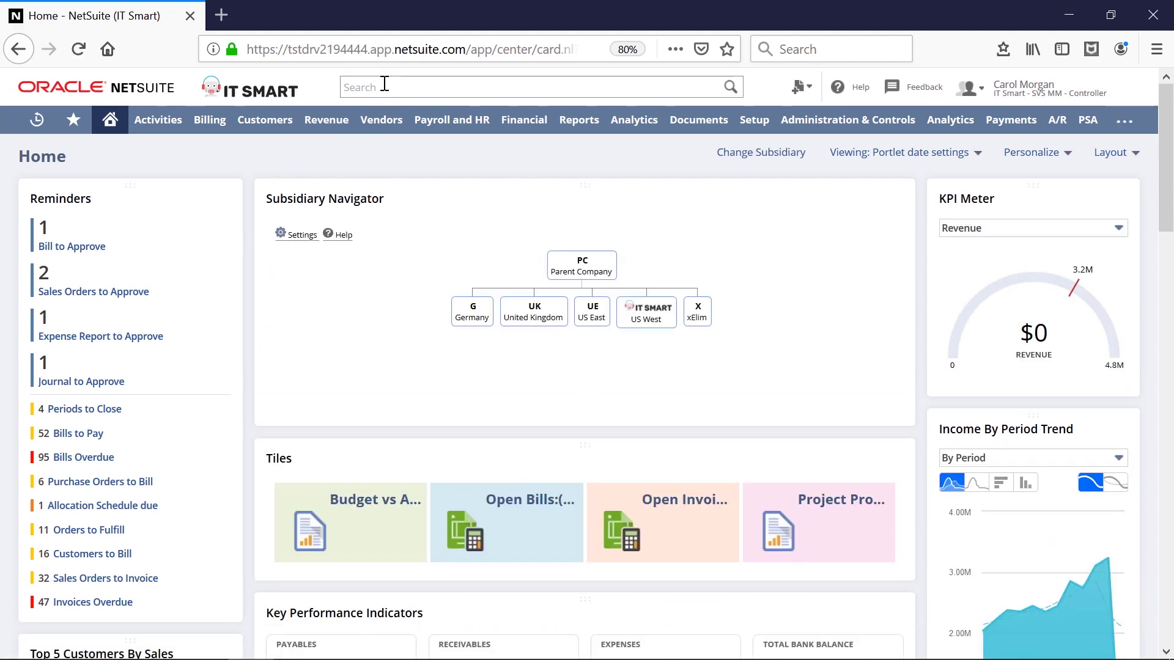
{"action": "left_click", "coordinate": [385, 84]}
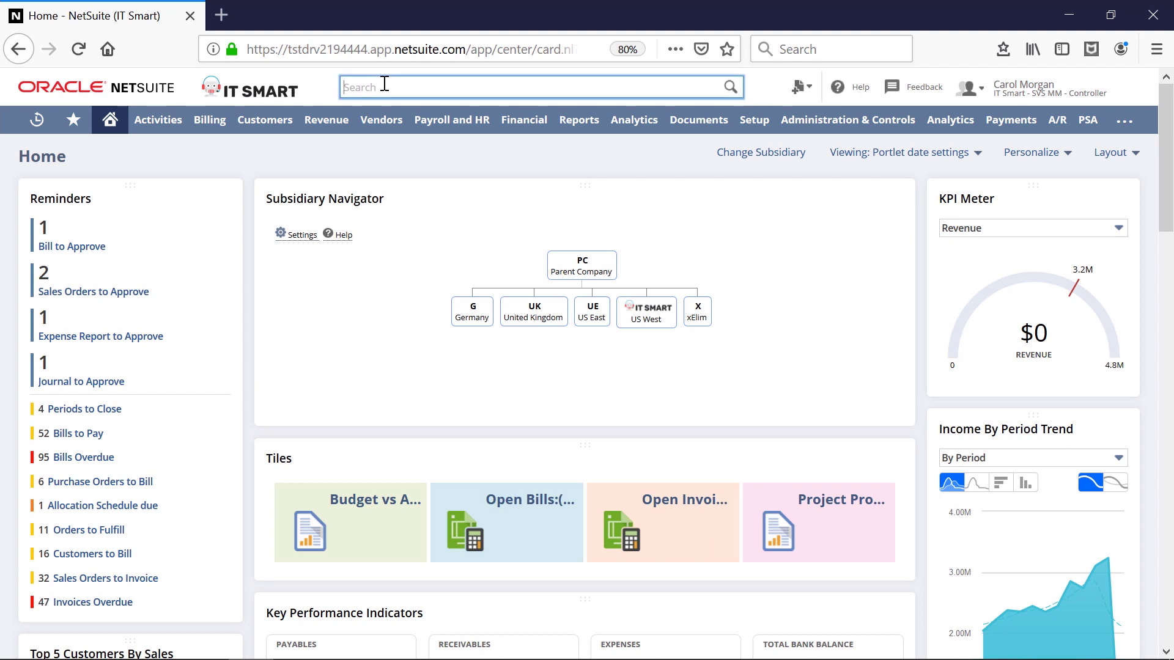
{"action": "type", "text": "344"}
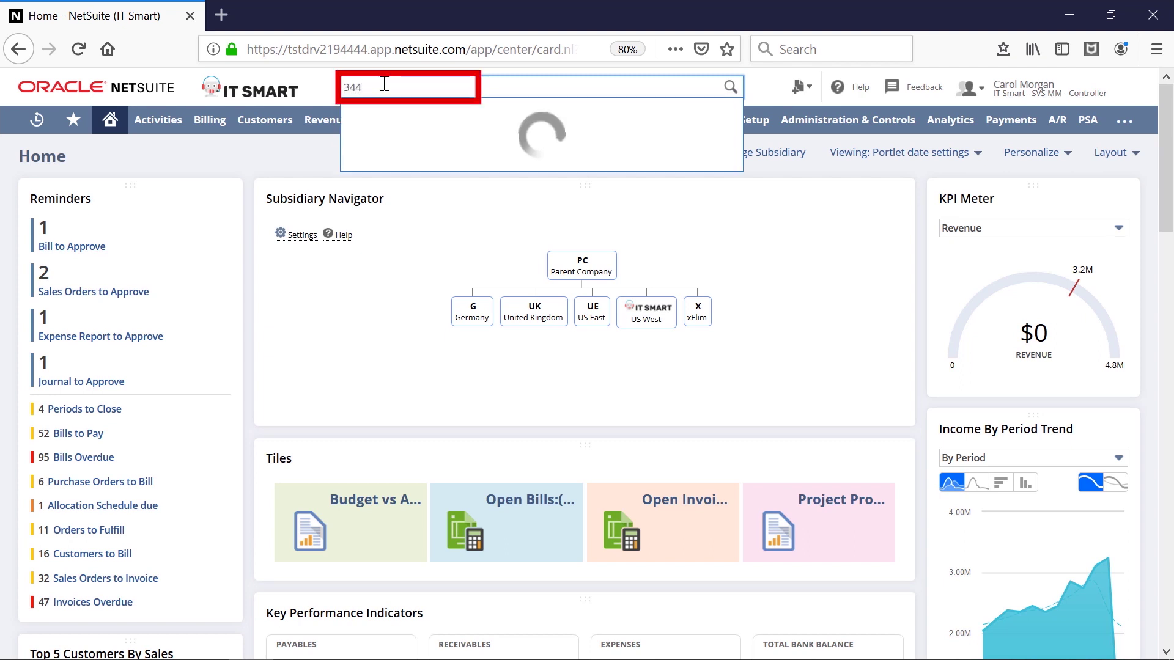
{"action": "left_click", "coordinate": [379, 186]}
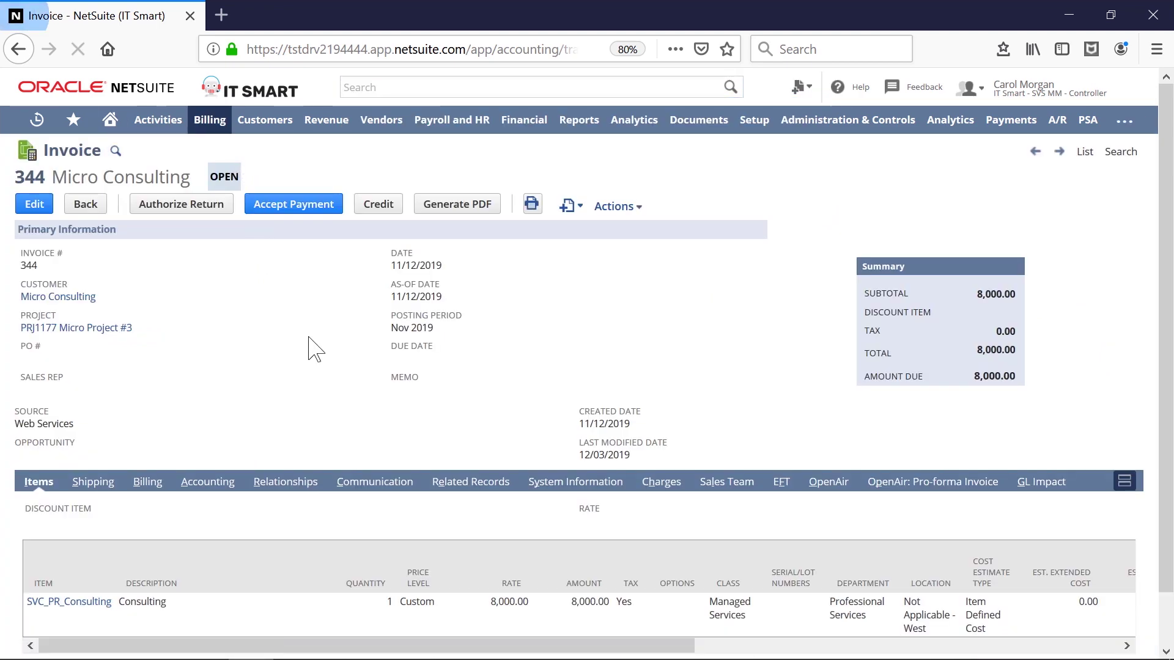
Step: Accept and save the 8,000.00 customer payment for invoice 344, and display the payments page of its OpenAir pro-forma invoice
{"action": "left_click", "coordinate": [312, 208]}
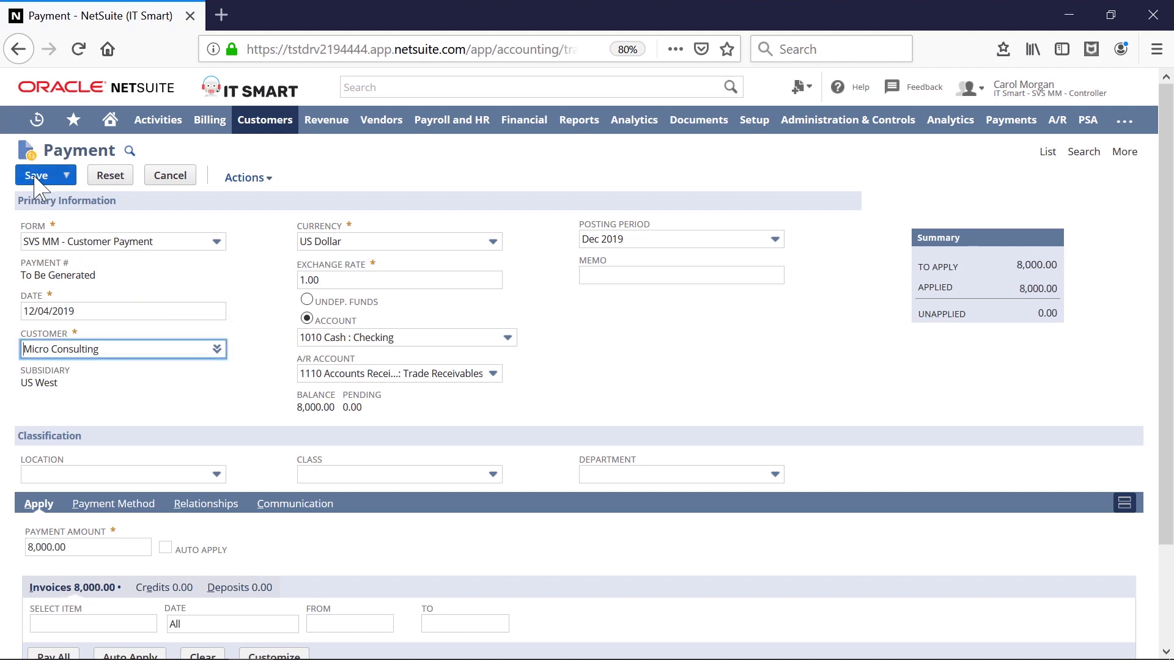
{"action": "left_click", "coordinate": [34, 178]}
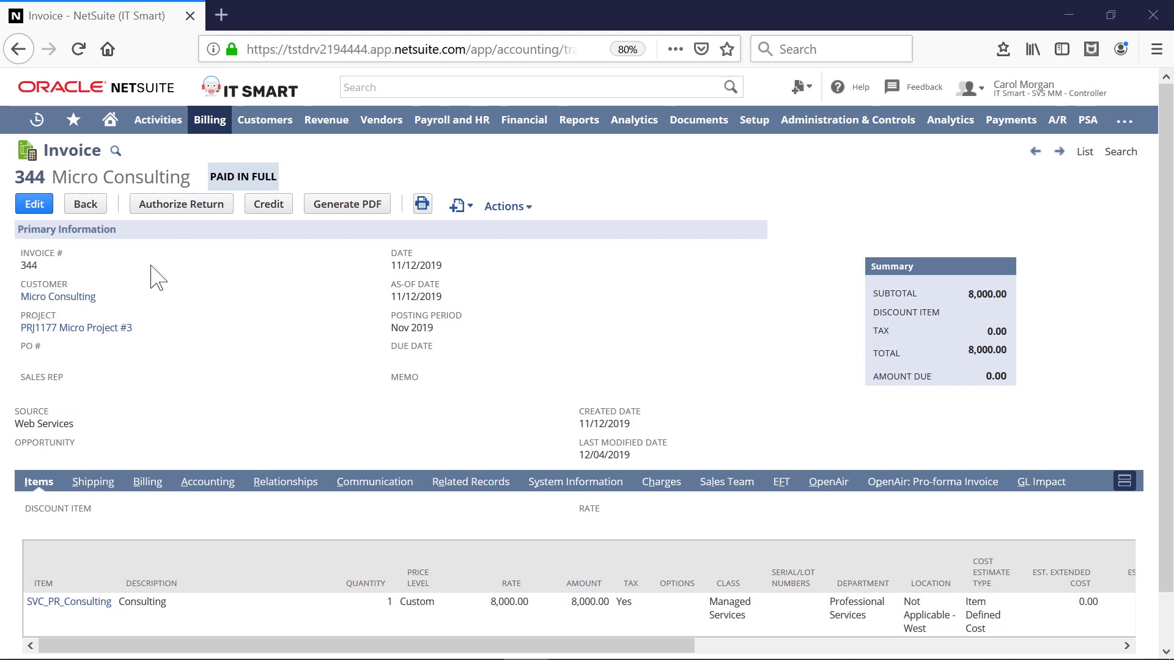
{"action": "left_click", "coordinate": [950, 481]}
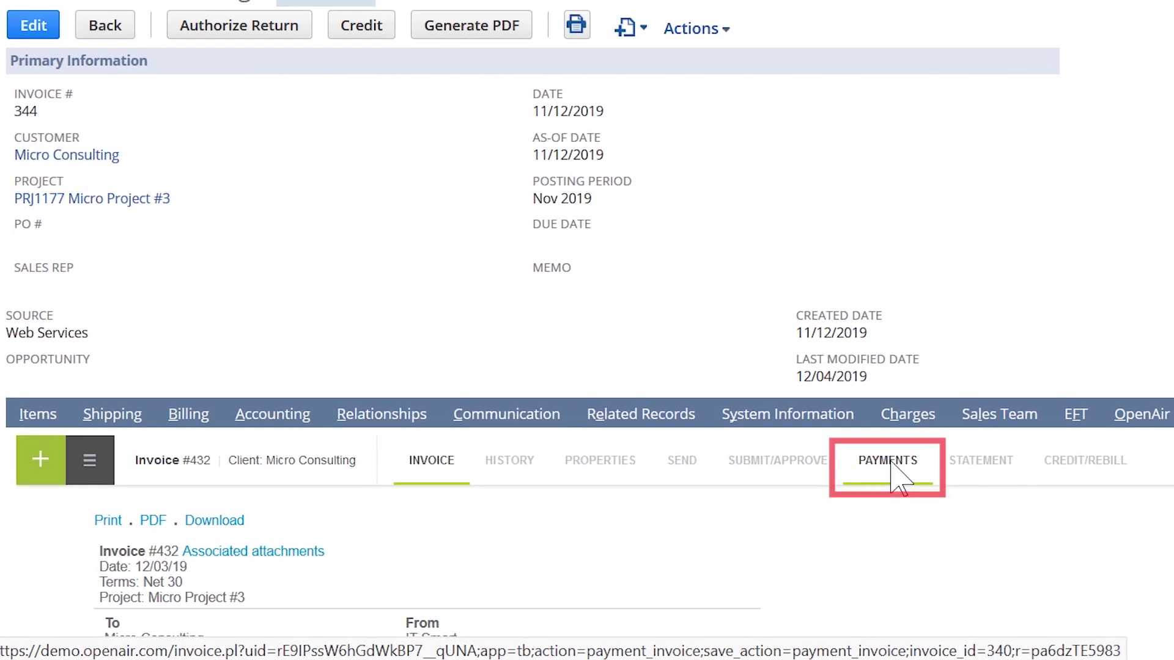
{"action": "left_click", "coordinate": [899, 480]}
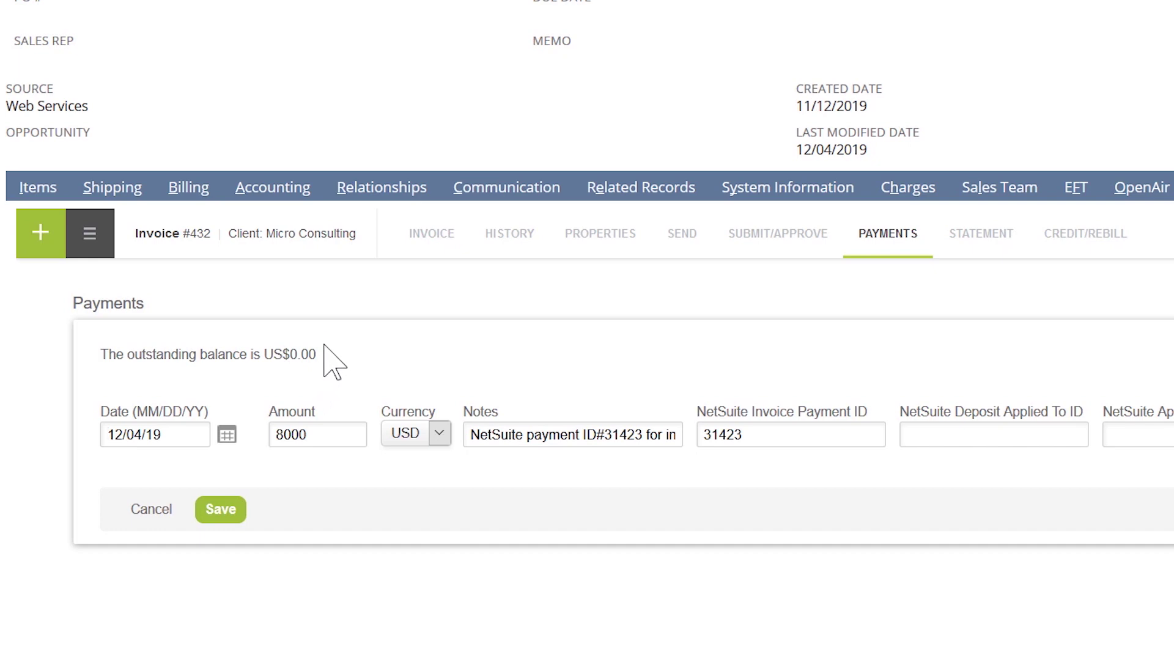
Step: Go to the accounts payable bill payments page and open expense report 20, due 12/02/2019, from the list
{"action": "scroll", "coordinate": [337, 336], "scroll_direction": "up", "scroll_amount": 4}
{"action": "scroll", "coordinate": [336, 352], "scroll_direction": "up", "scroll_amount": 2}
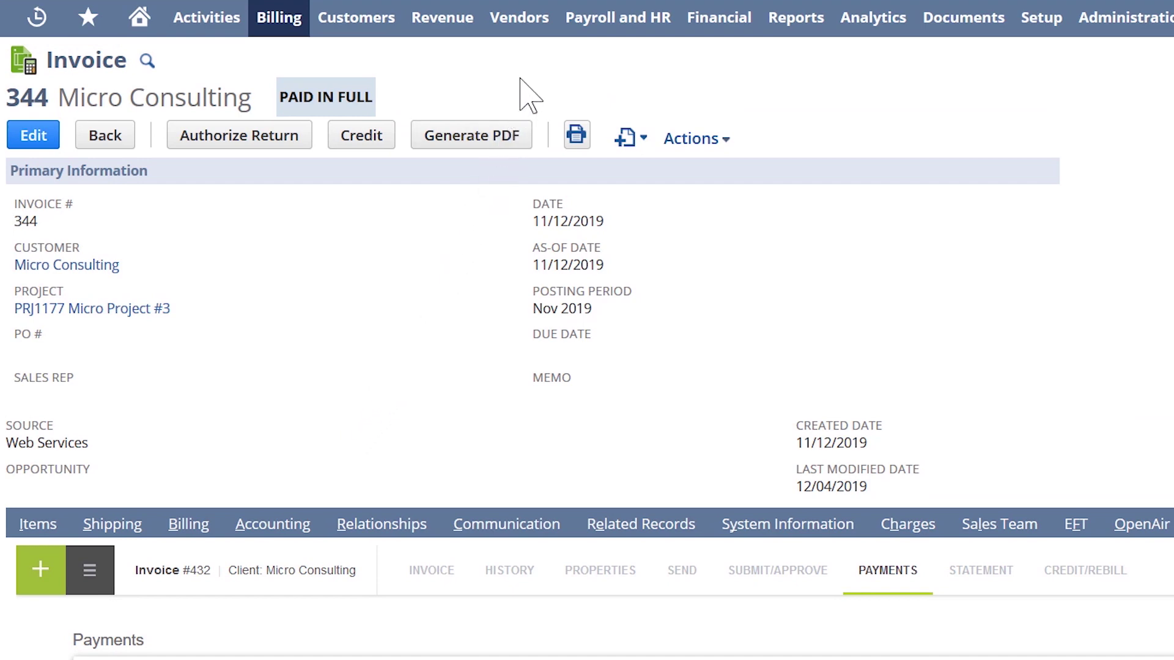
{"action": "mouse_move", "coordinate": [526, 22]}
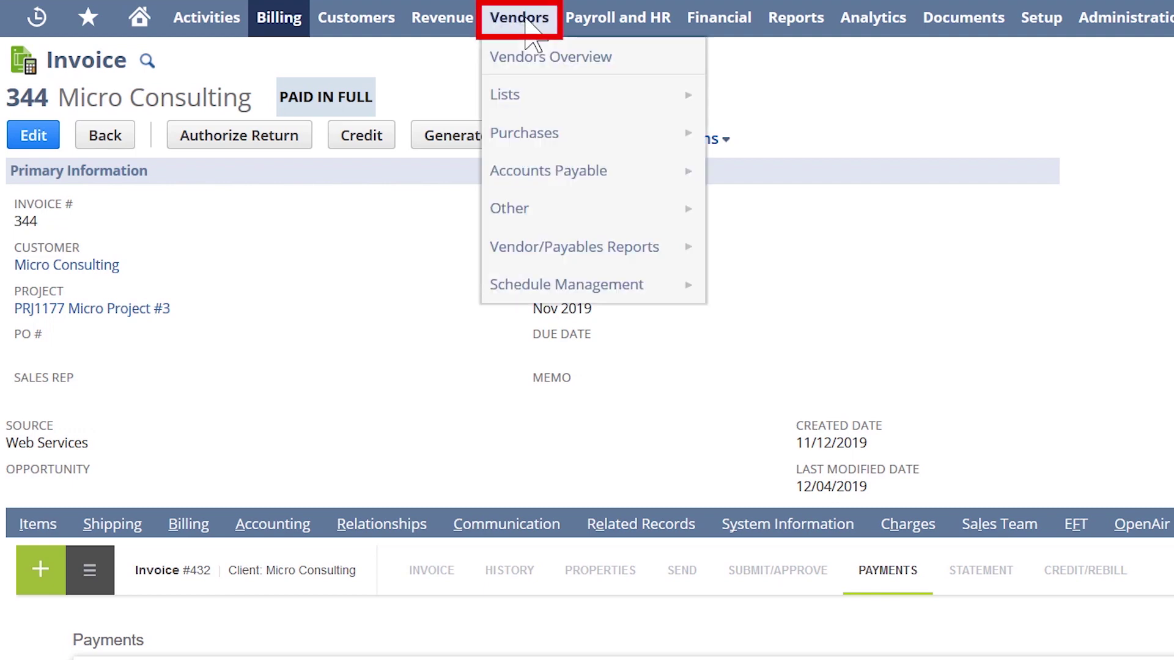
{"action": "mouse_move", "coordinate": [532, 173]}
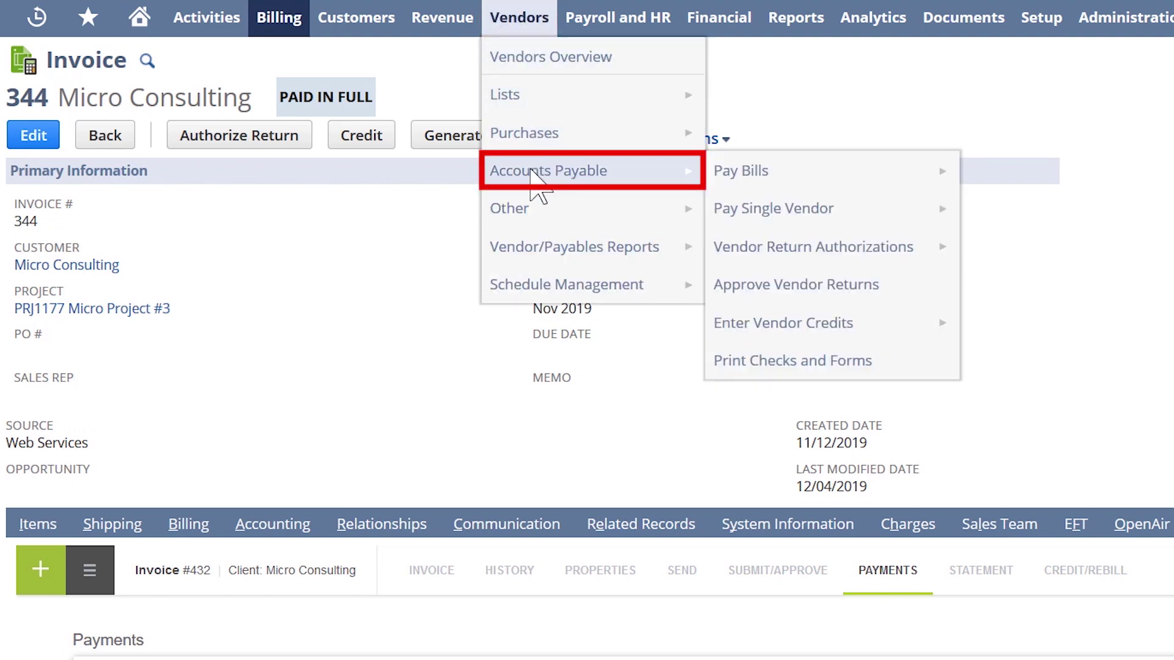
{"action": "mouse_move", "coordinate": [791, 160]}
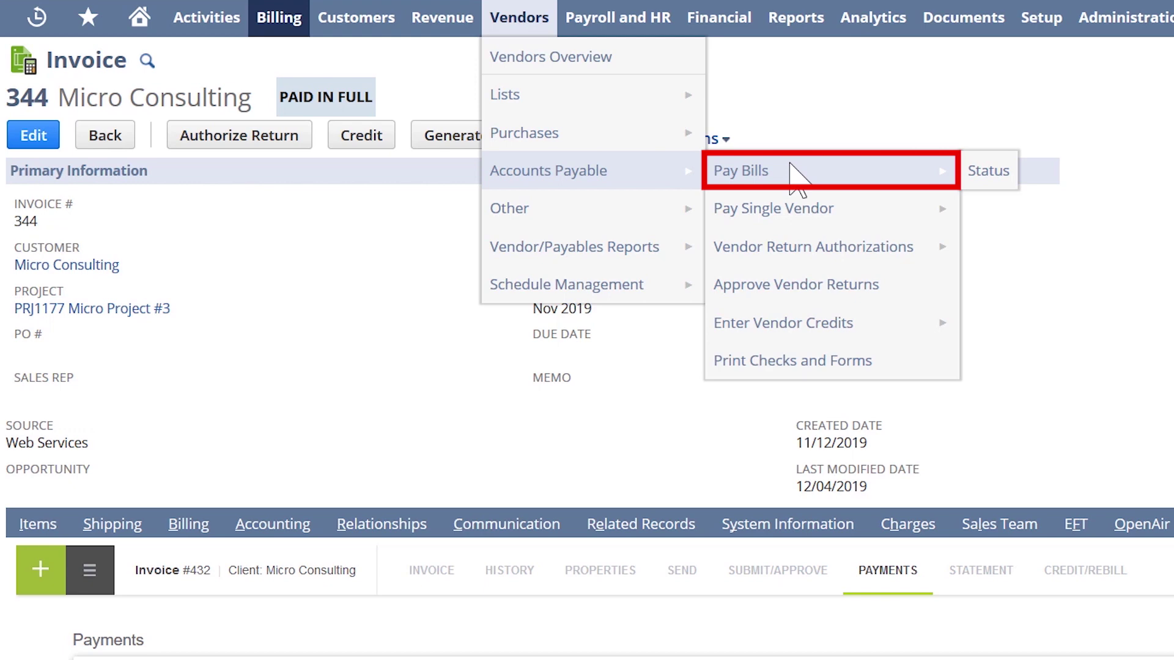
{"action": "left_click", "coordinate": [790, 163]}
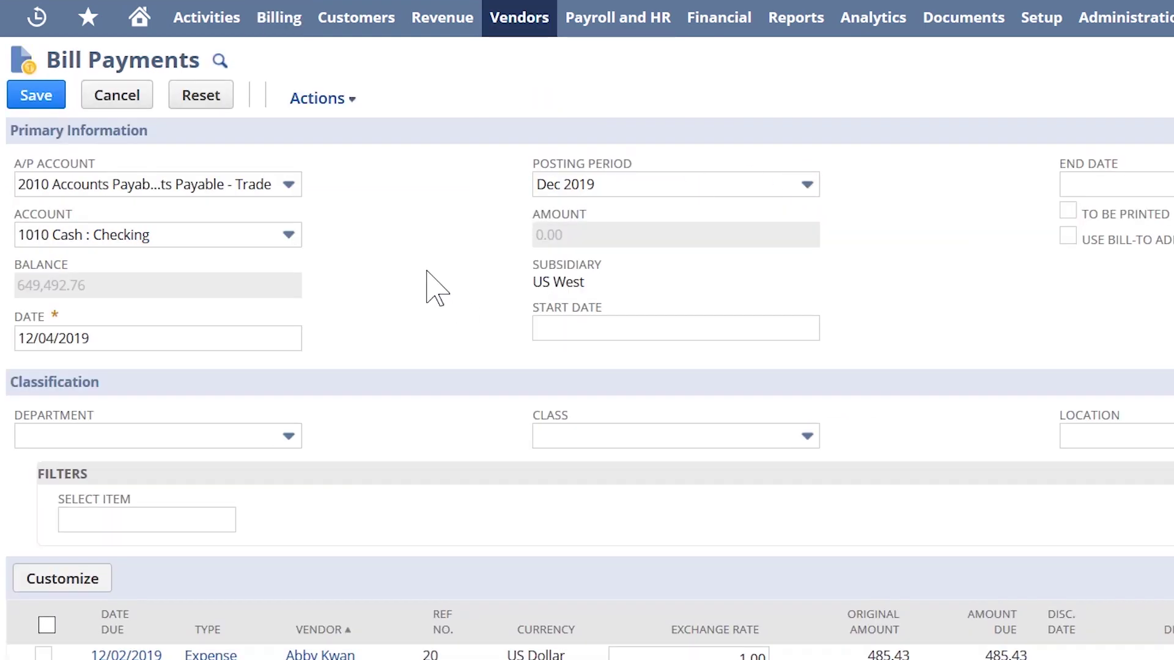
{"action": "scroll", "coordinate": [433, 284], "scroll_direction": "down", "scroll_amount": 4}
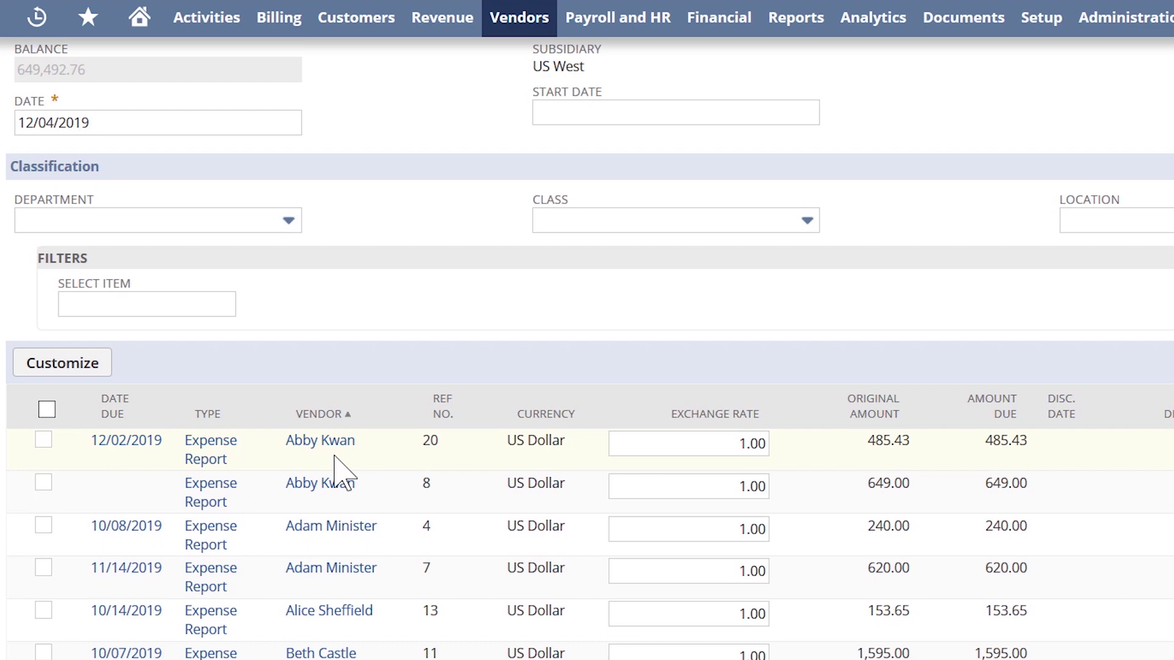
{"action": "left_click", "coordinate": [219, 458]}
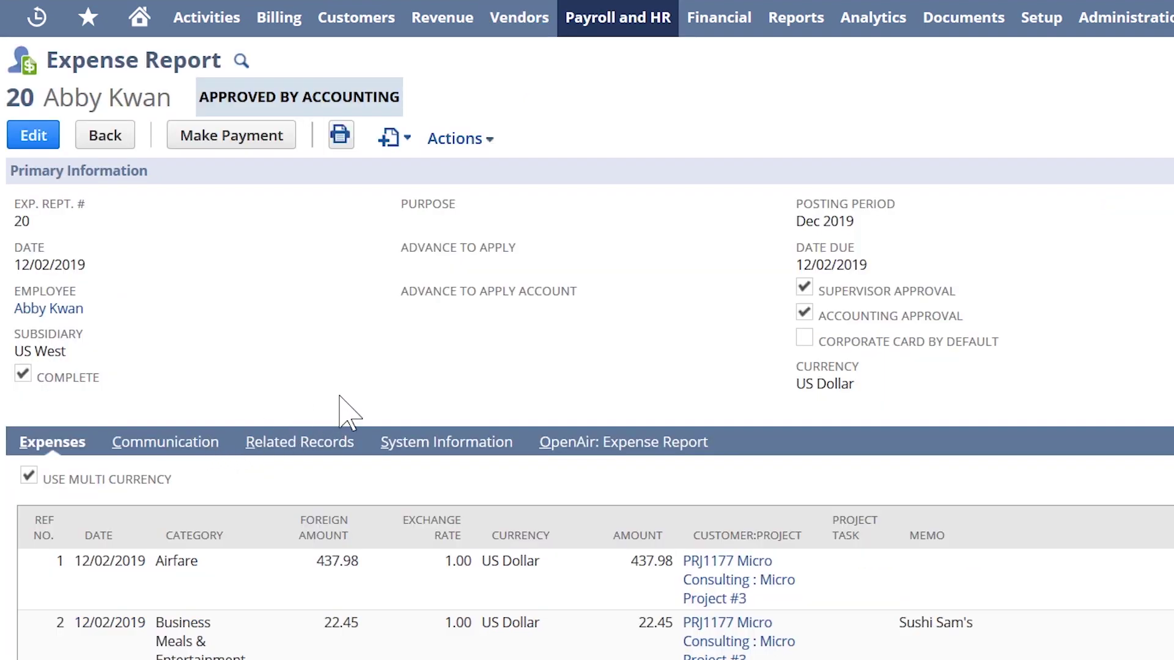
Step: View the receipts of expense report 20 in its embedded OpenAir record and display its reimbursements page
{"action": "left_click", "coordinate": [694, 440]}
{"action": "scroll", "coordinate": [742, 428], "scroll_direction": "down", "scroll_amount": 2}
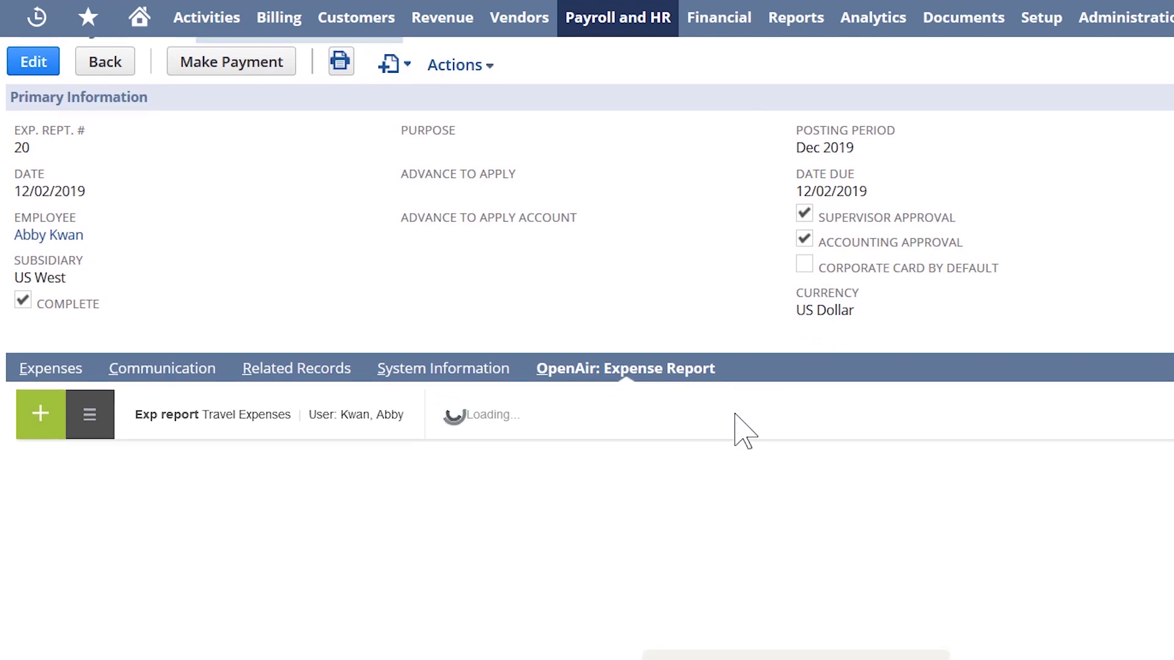
{"action": "scroll", "coordinate": [742, 427], "scroll_direction": "down", "scroll_amount": 2}
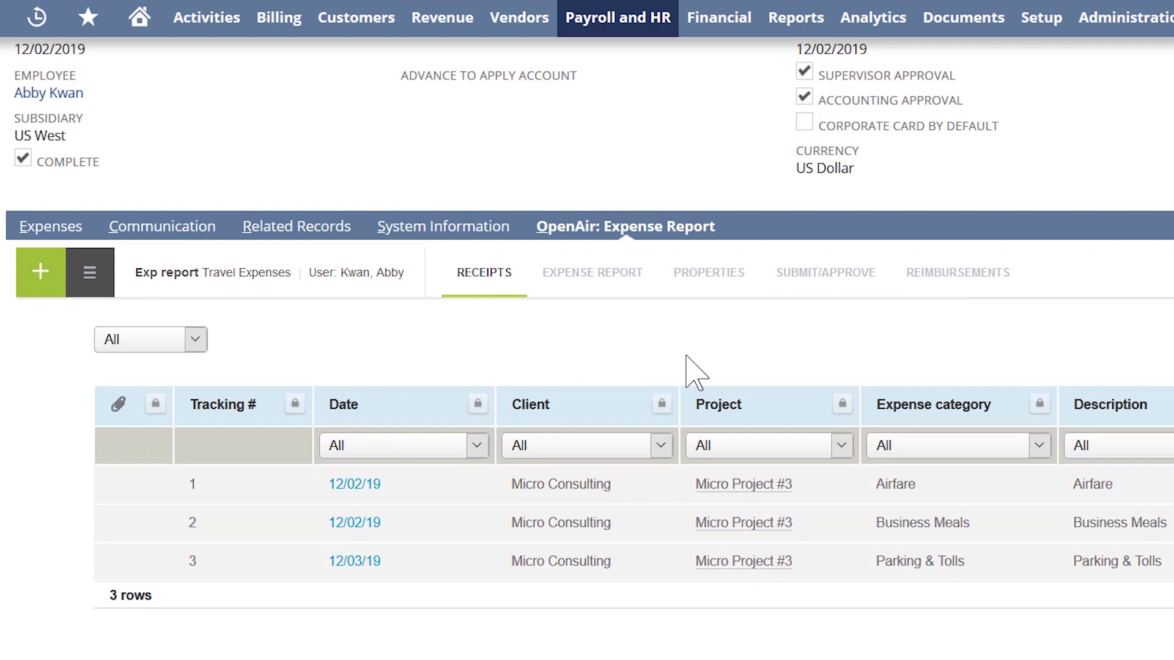
{"action": "left_click", "coordinate": [955, 280]}
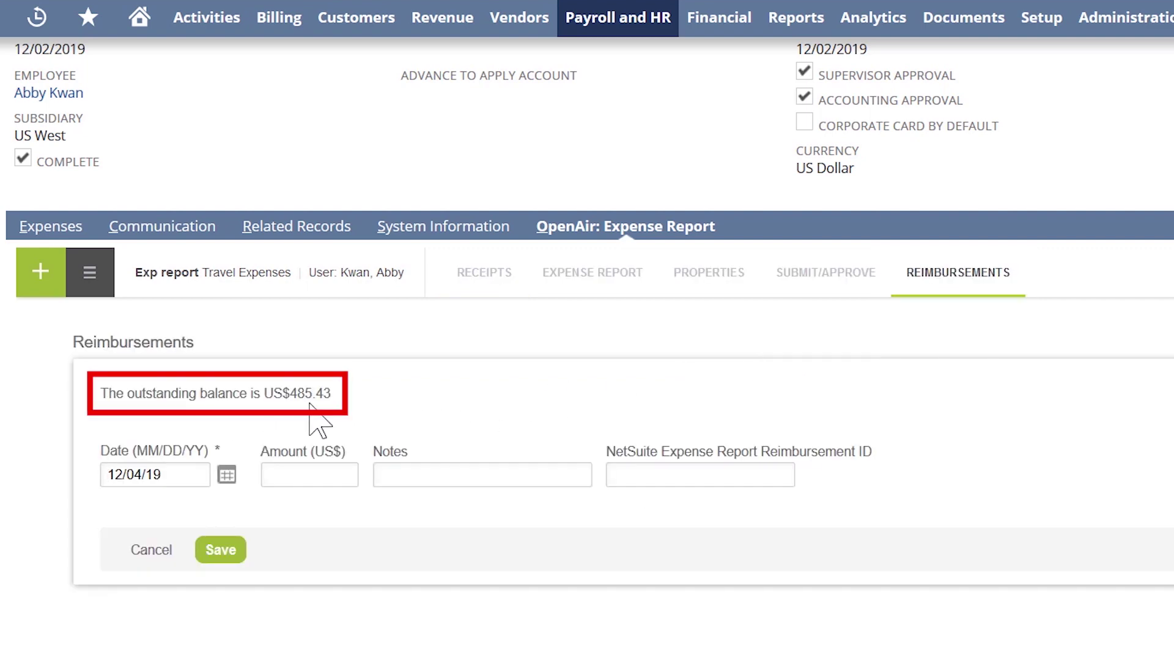
Step: Make and save a 485.43 bill payment for expense report 20 from the 1010 Cash : Checking account
{"action": "scroll", "coordinate": [318, 422], "scroll_direction": "up", "scroll_amount": 4}
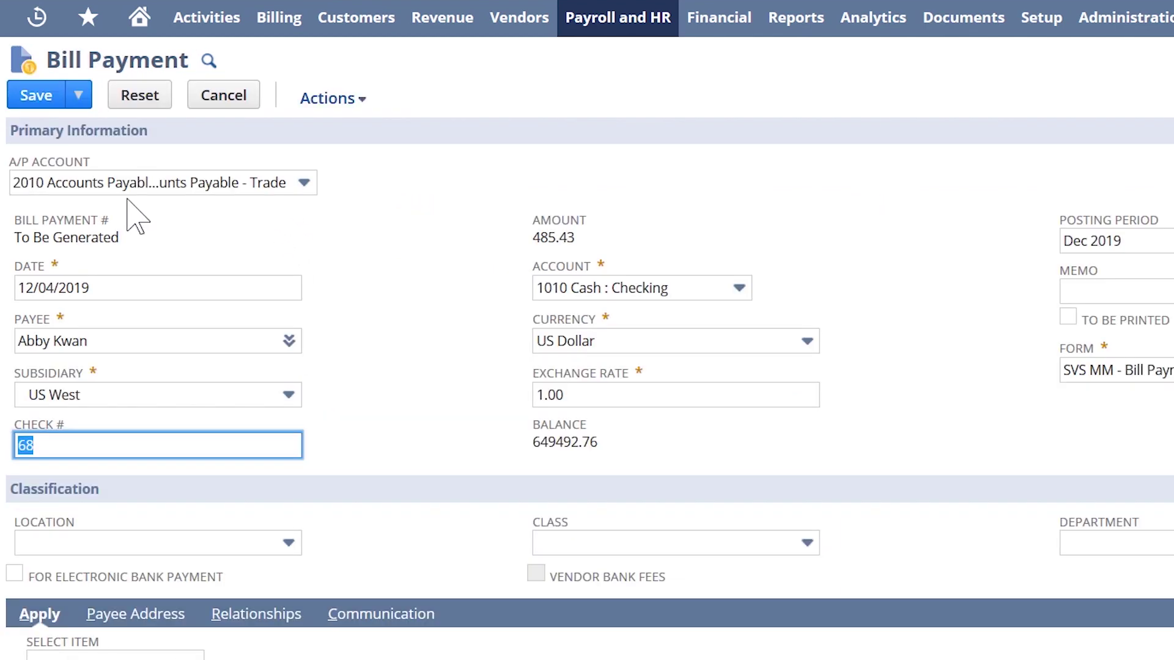
{"action": "left_click", "coordinate": [48, 94]}
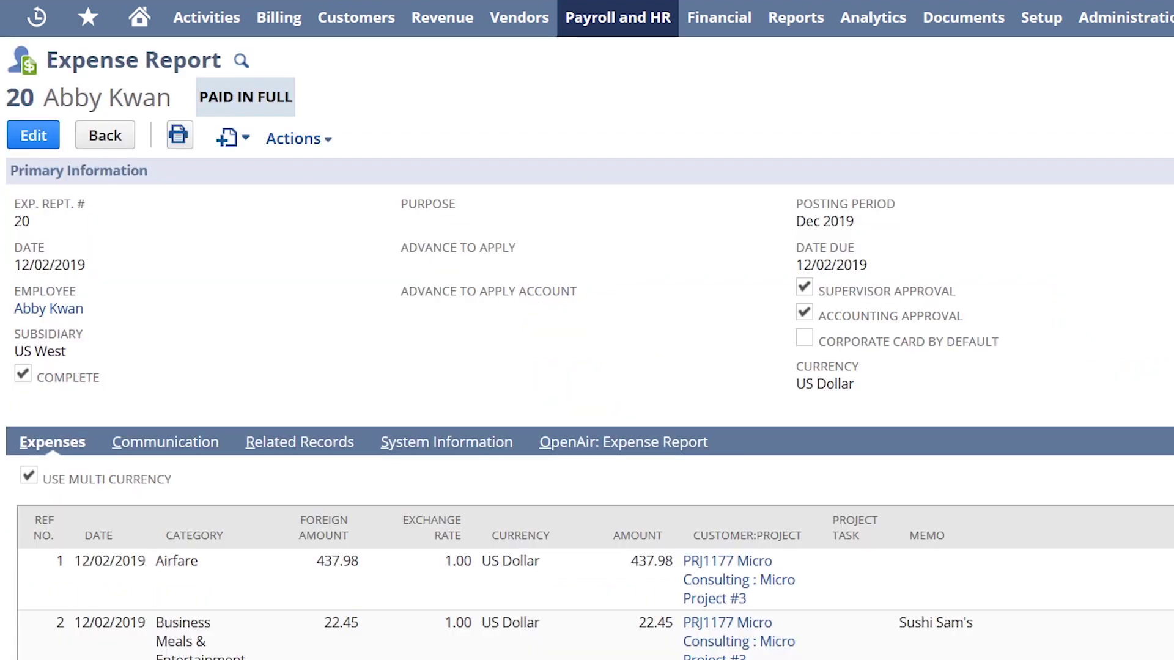
Step: Check the reimbursement details and outstanding balance of the paid expense report in its OpenAir record
{"action": "left_click", "coordinate": [616, 444]}
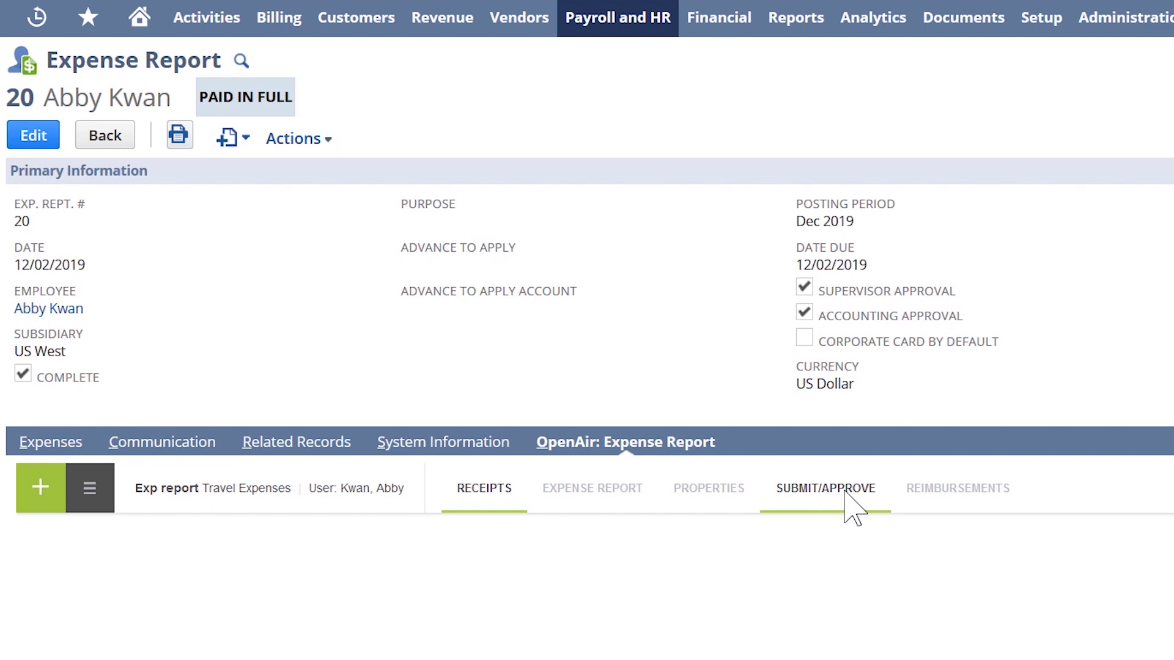
{"action": "left_click", "coordinate": [926, 490]}
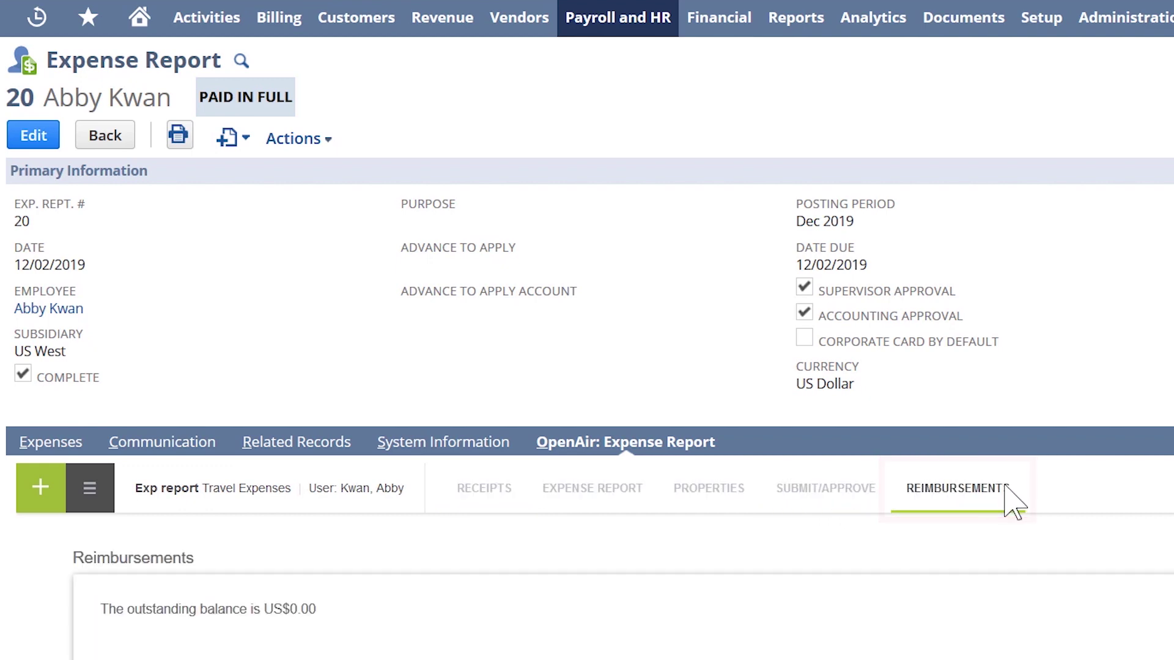
{"action": "scroll", "coordinate": [1009, 497], "scroll_direction": "down", "scroll_amount": 3}
{"action": "scroll", "coordinate": [891, 542], "scroll_direction": "down", "scroll_amount": 1}
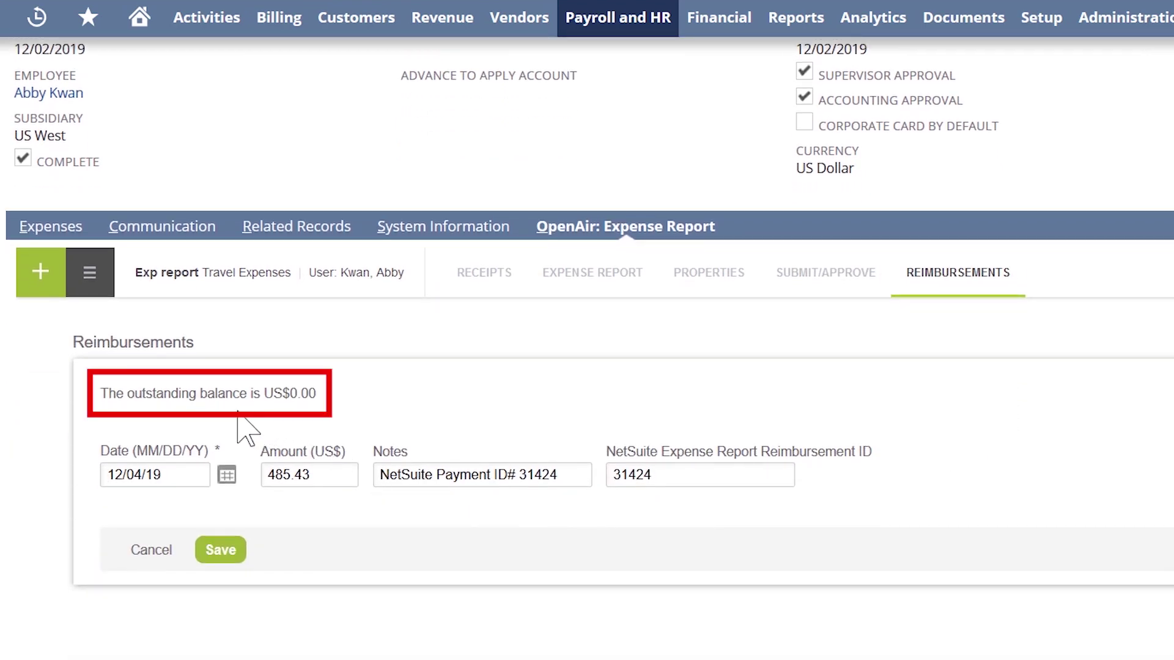